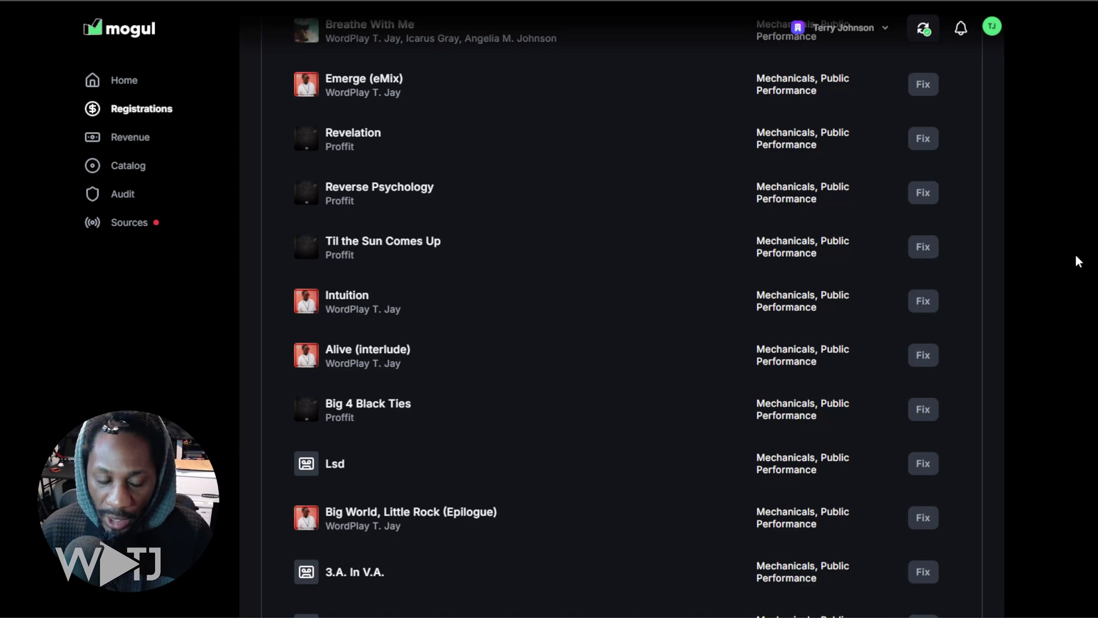
Find CIRCLE in the registrations list, start fixing its missing royalties, and state that it was not part of a publishing deal
scroll(1075, 255, "down", 10)
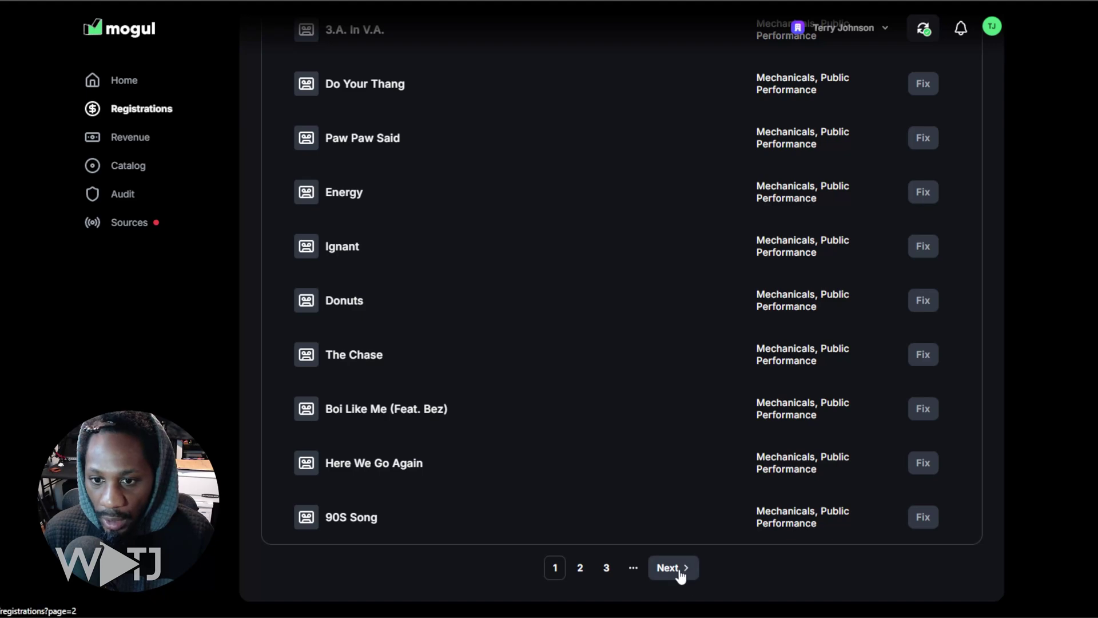
left_click(679, 569)
scroll(1038, 394, "down", 10)
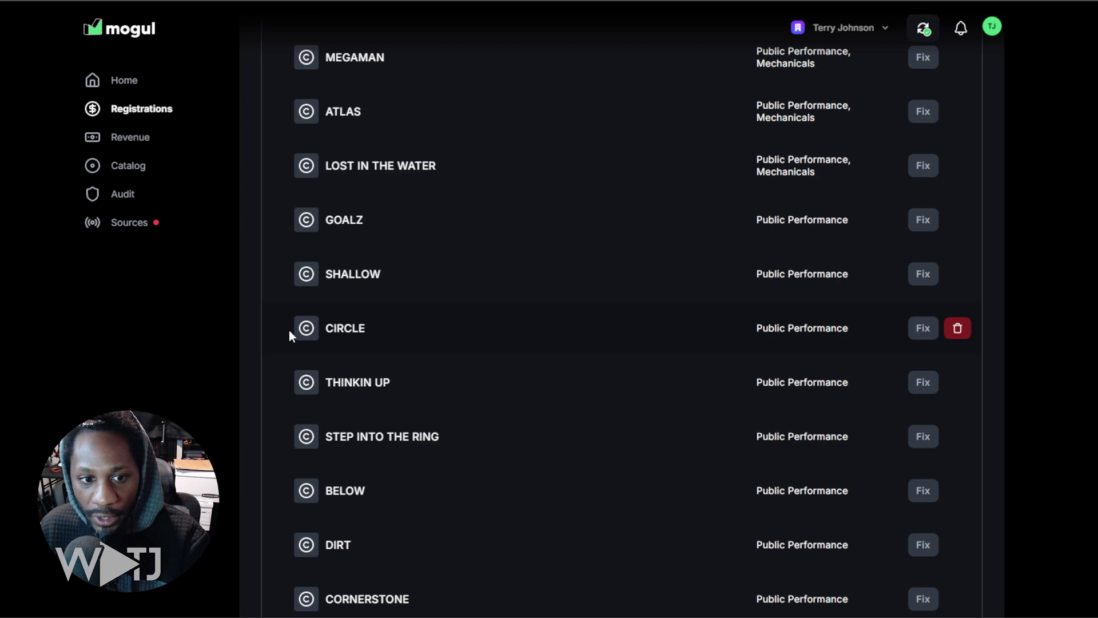
left_click(921, 331)
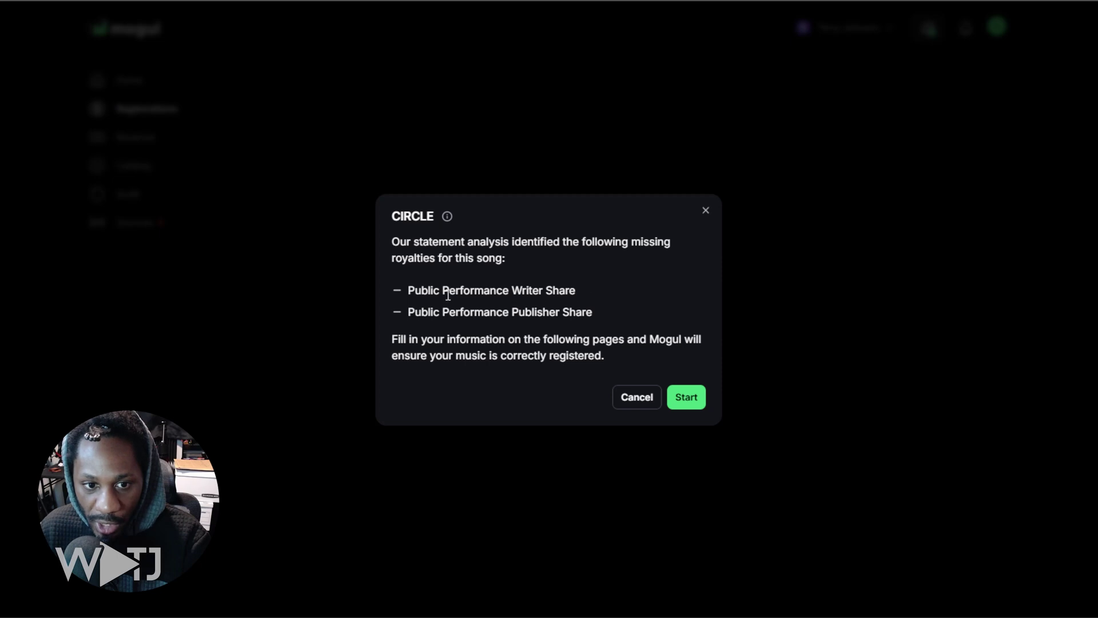
left_click_drag(577, 291, 593, 309)
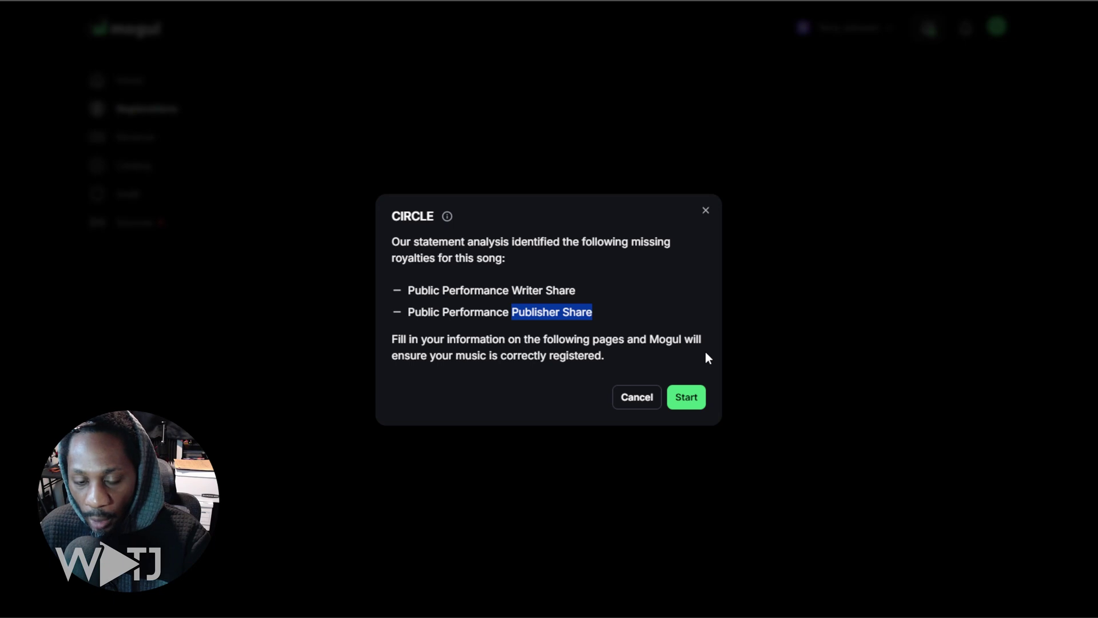
left_click(689, 398)
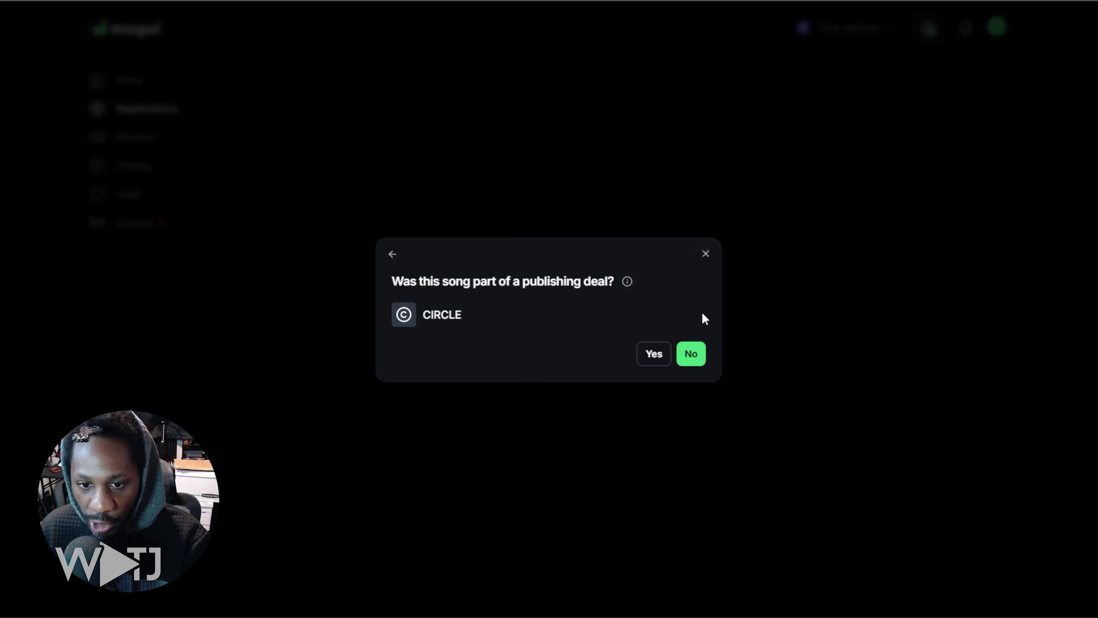
left_click(696, 353)
Declare On The Map Entertainment as CIRCLE's publishing entity and choose the account holder as the publishing split recipient
left_click(448, 229)
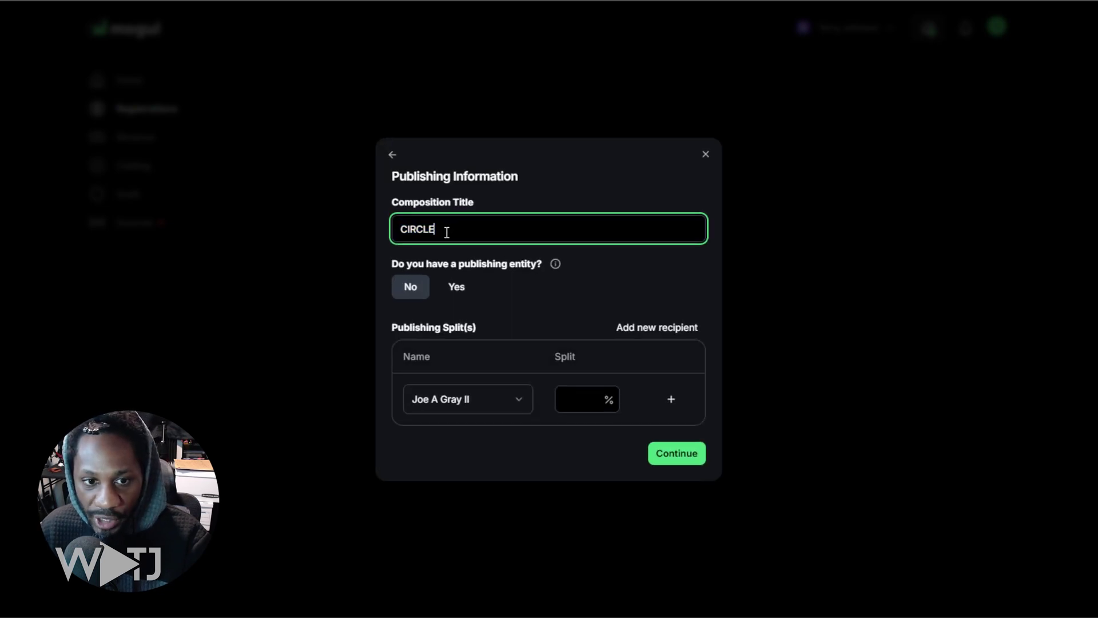
left_click(462, 294)
left_click(479, 318)
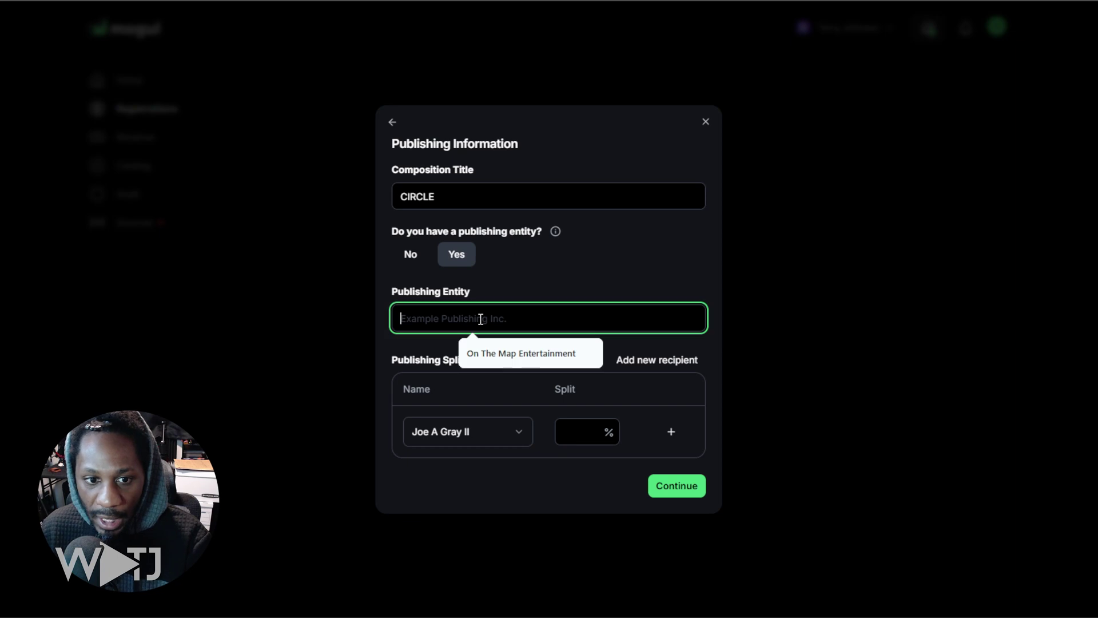
left_click(522, 355)
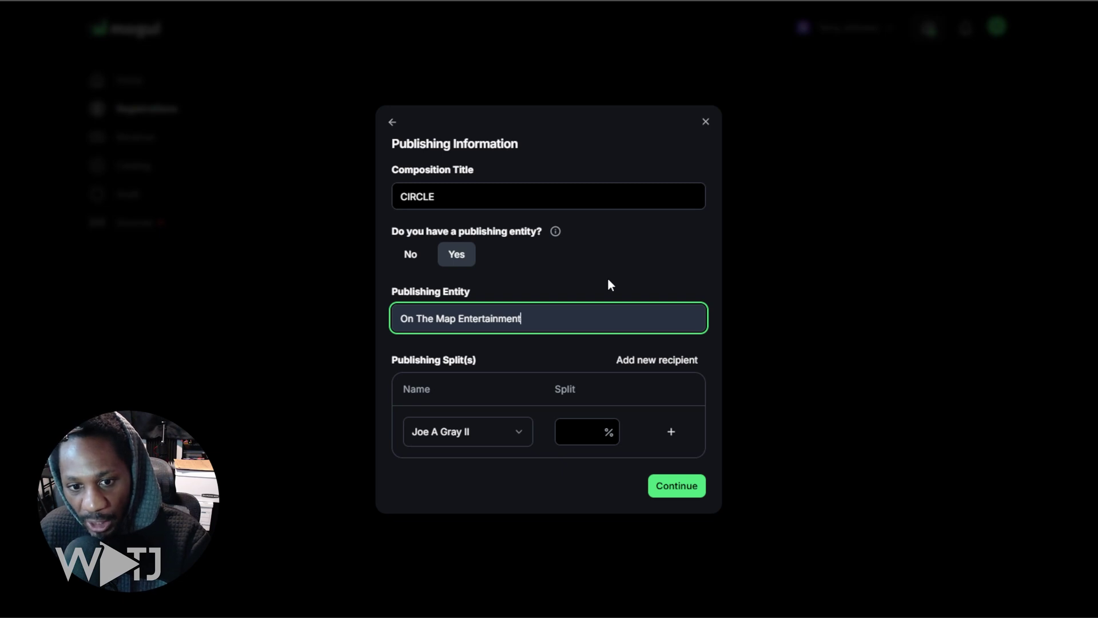
left_click(515, 432)
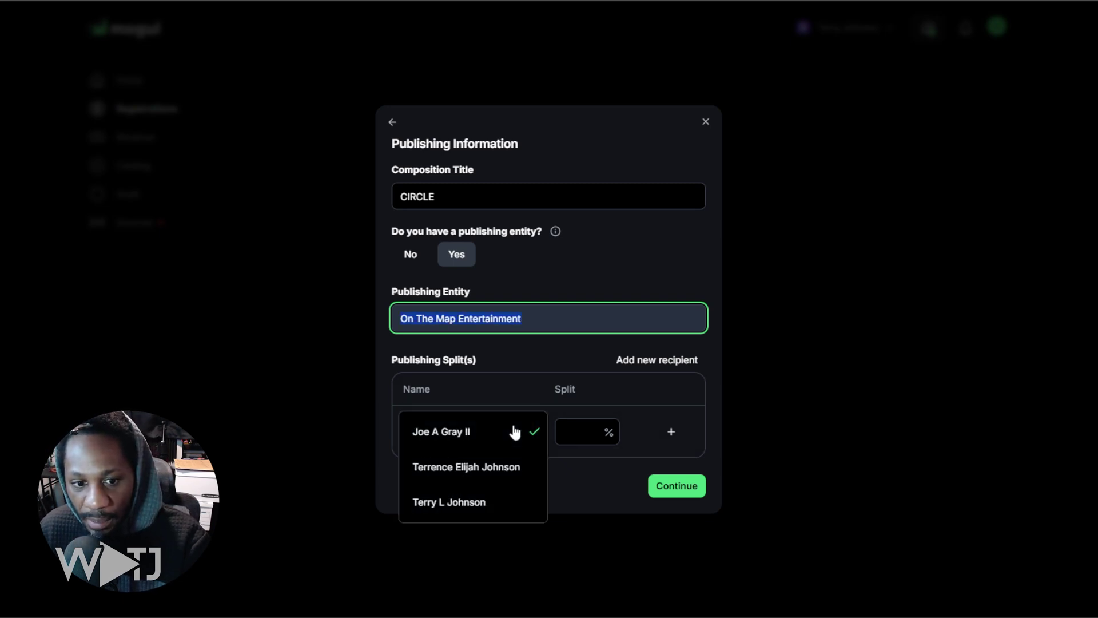
left_click(475, 506)
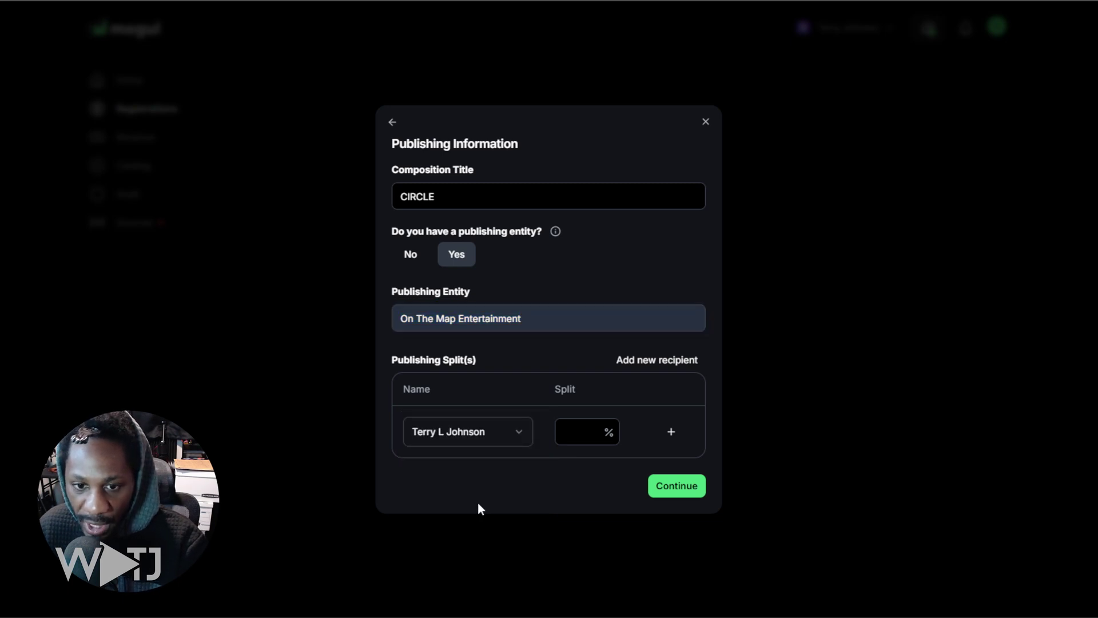
Examine the new recipient form's writer fields and performing rights organization options, and return to the publishing information without adding anyone
left_click(679, 362)
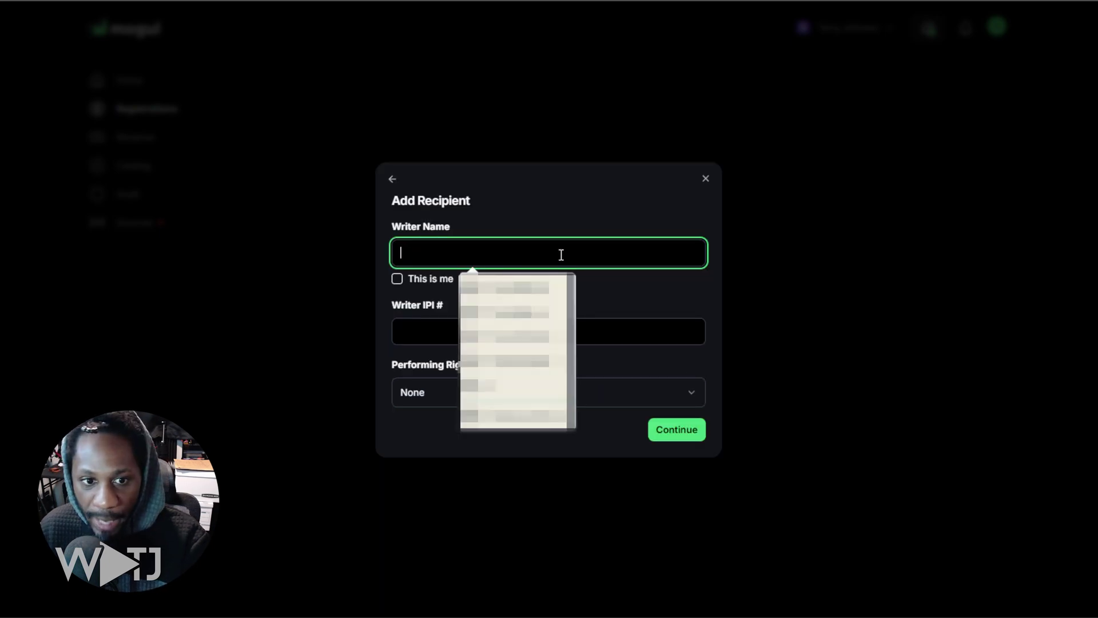
left_click(417, 288)
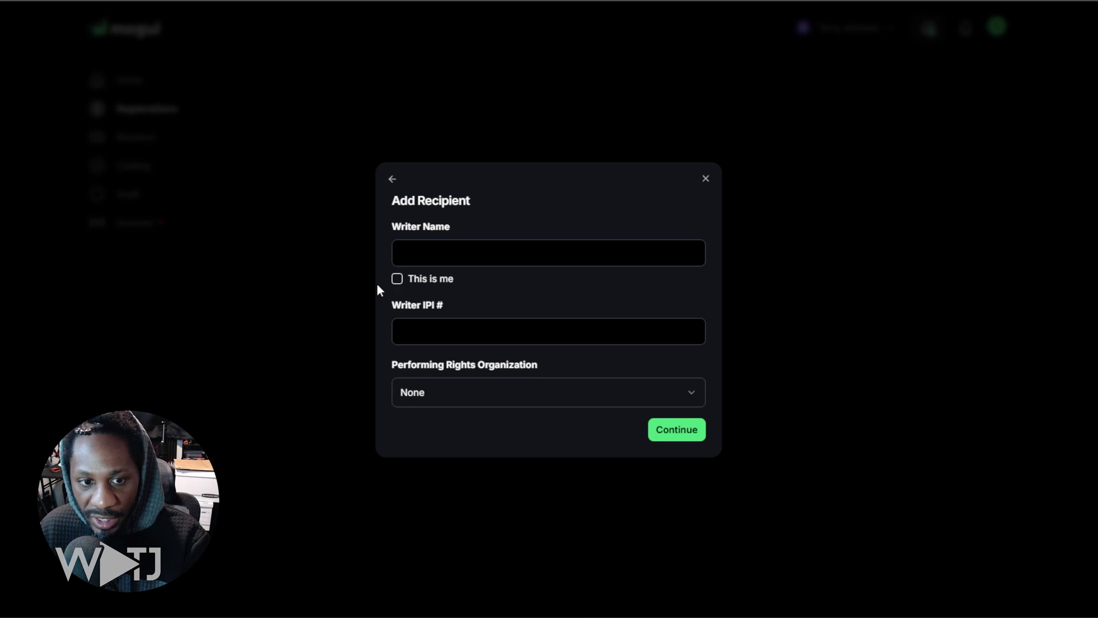
left_click(443, 329)
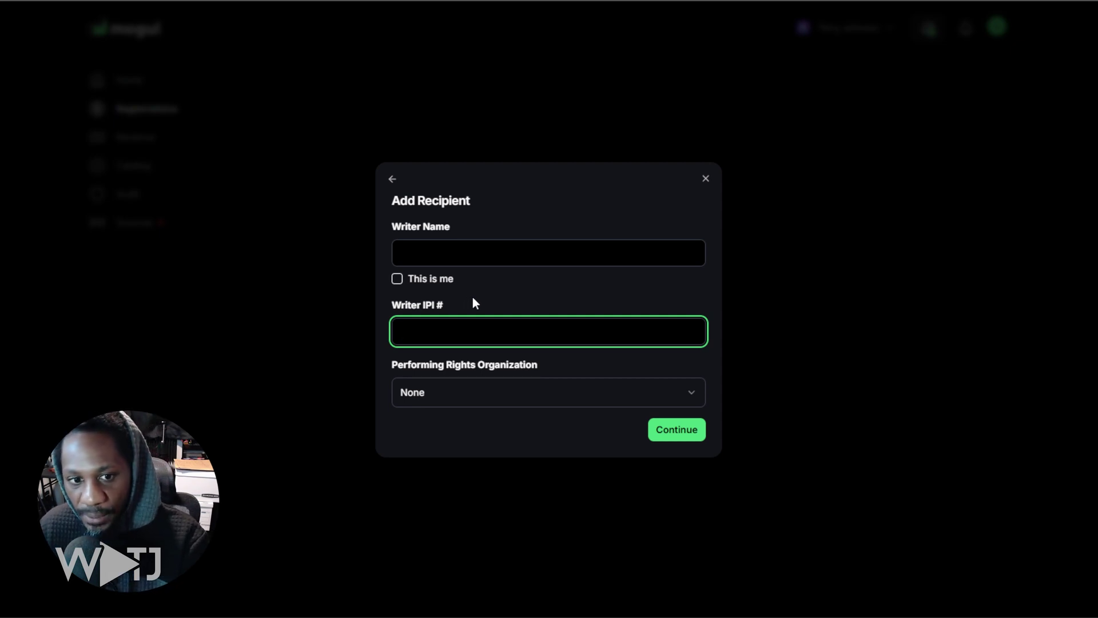
left_click(592, 401)
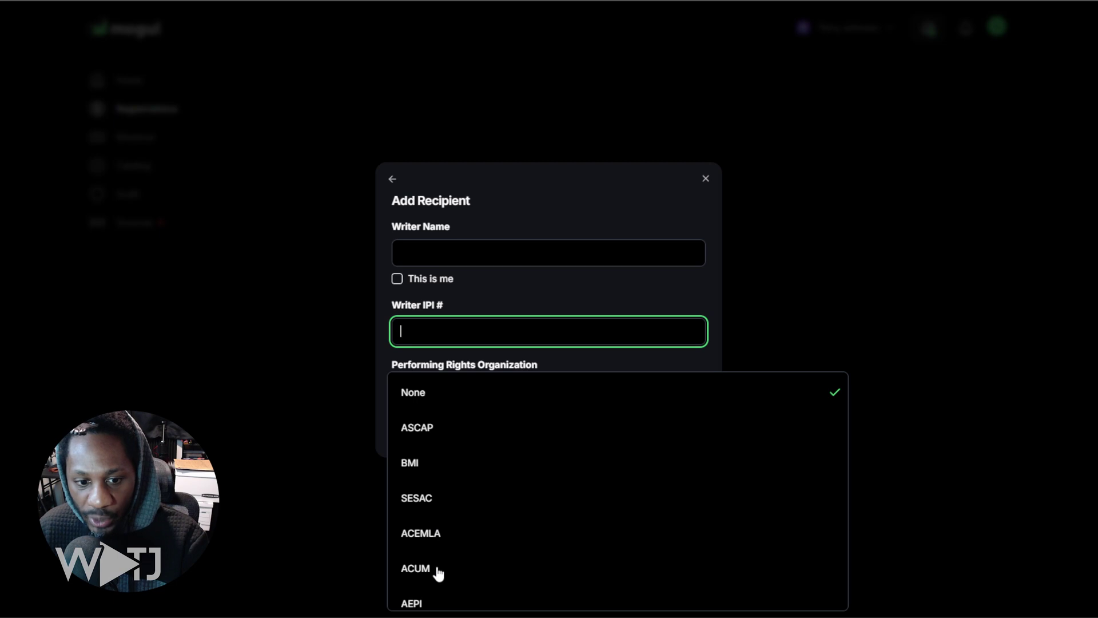
scroll(441, 569, "down", 5)
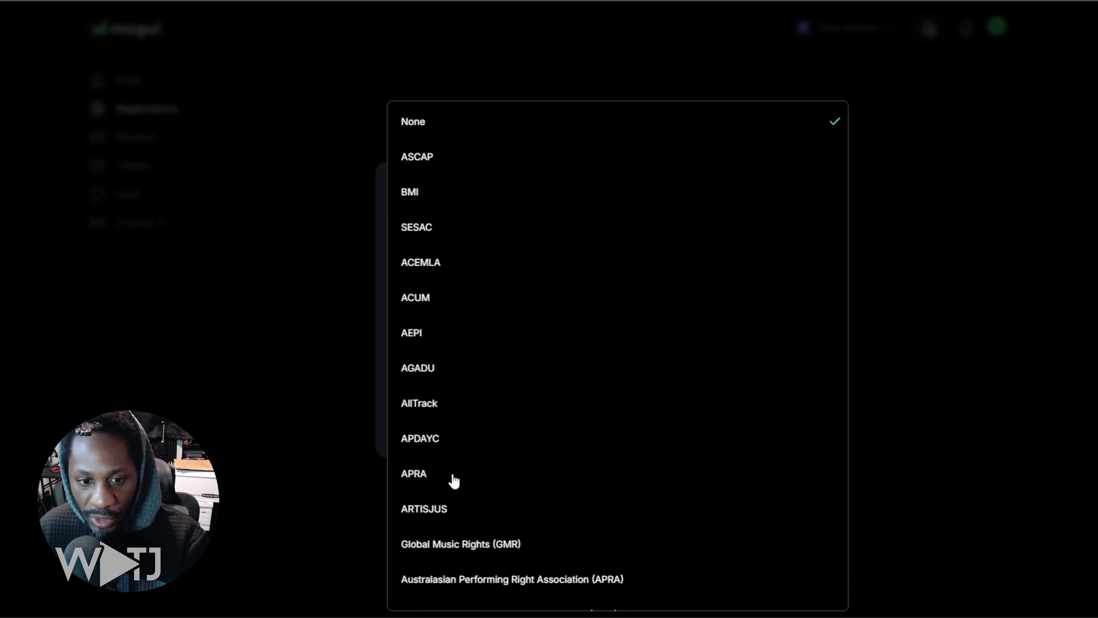
left_click(832, 121)
left_click(392, 181)
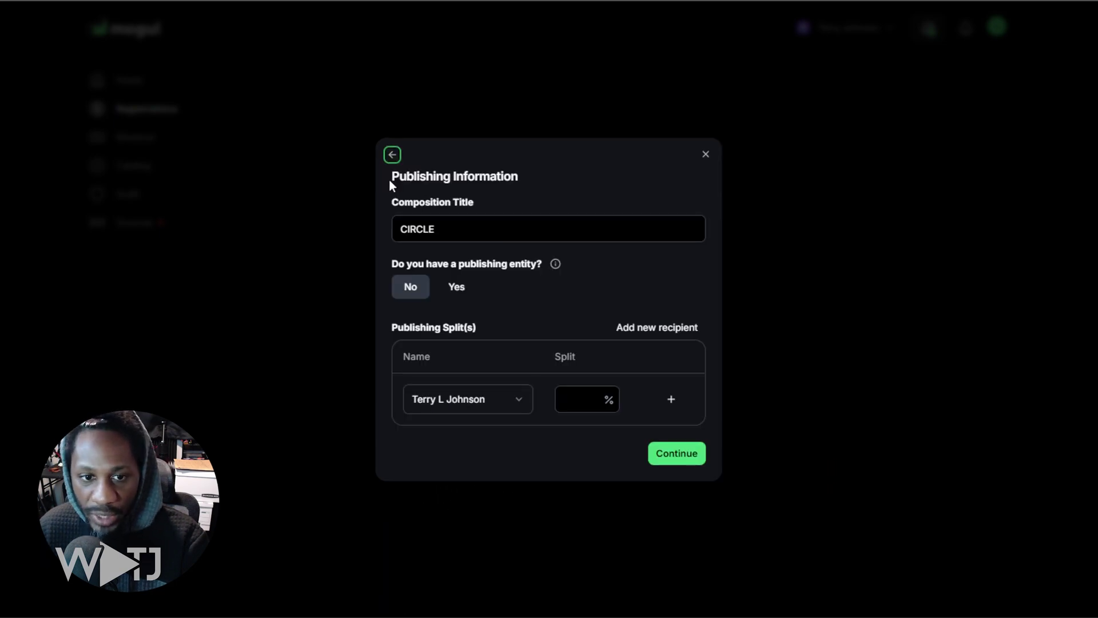
Set the account holder's split to 100%, add the first listed writer as second recipient, and divide the shares 50% each
left_click(586, 401)
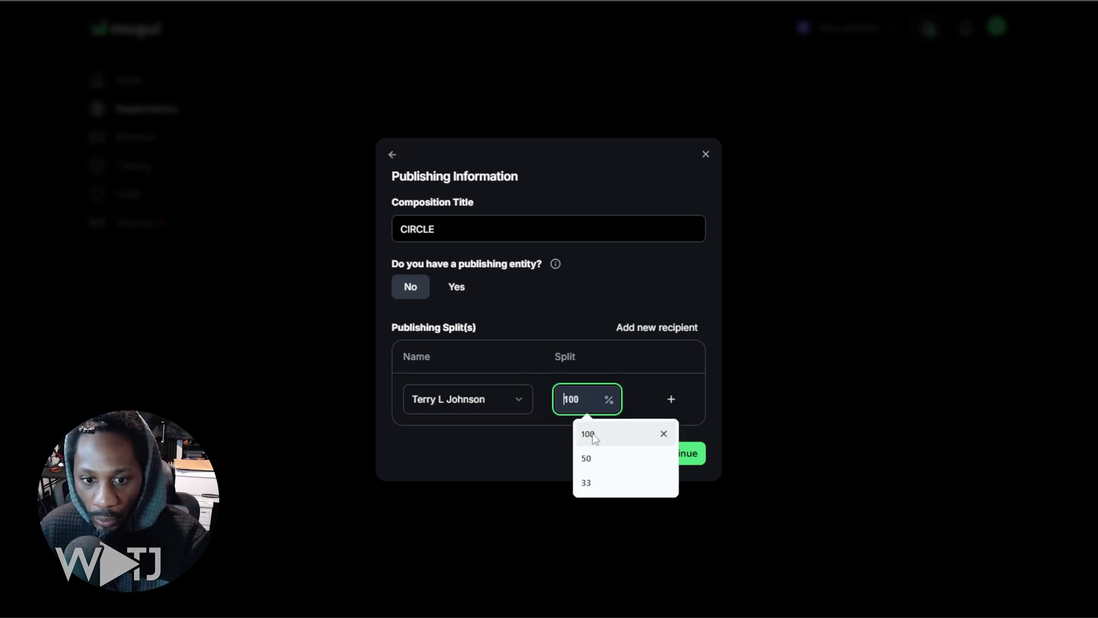
left_click(592, 432)
left_click(671, 399)
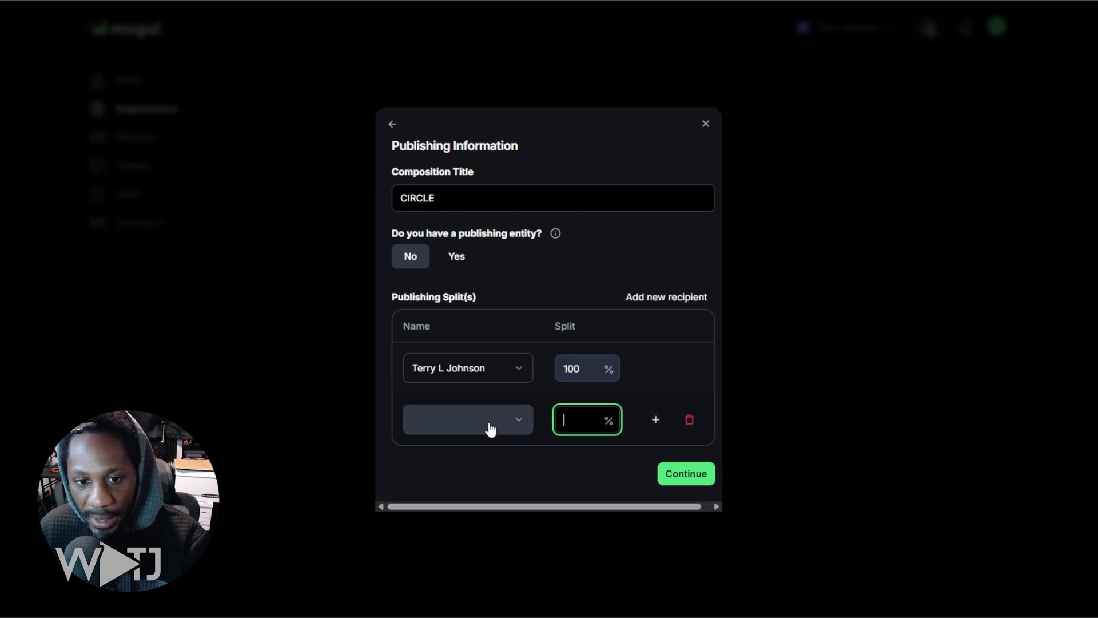
left_click(493, 433)
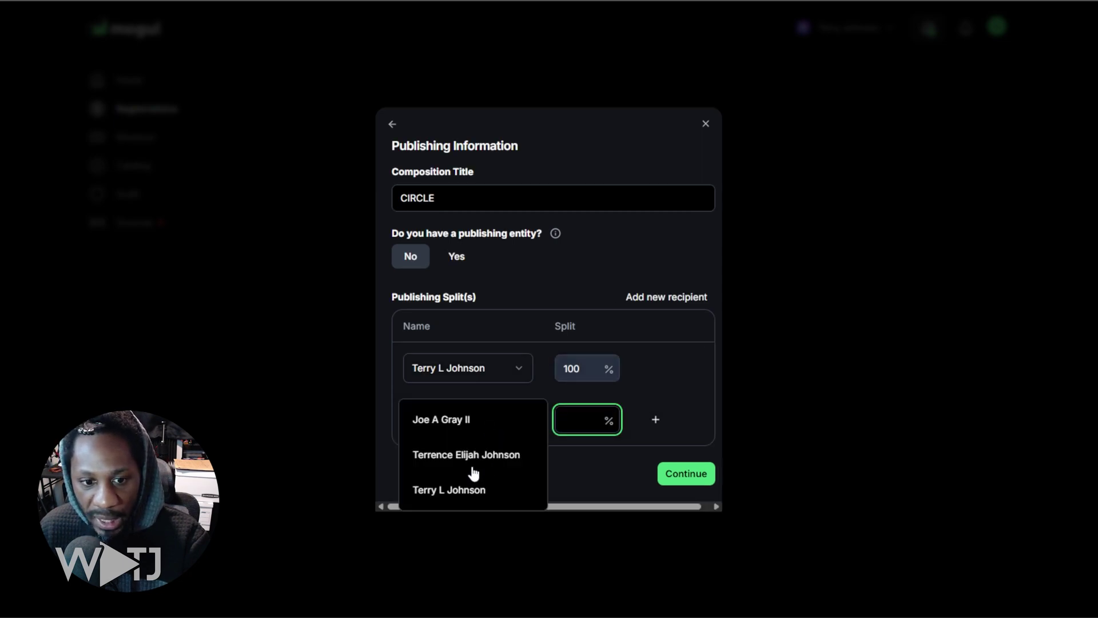
left_click(459, 423)
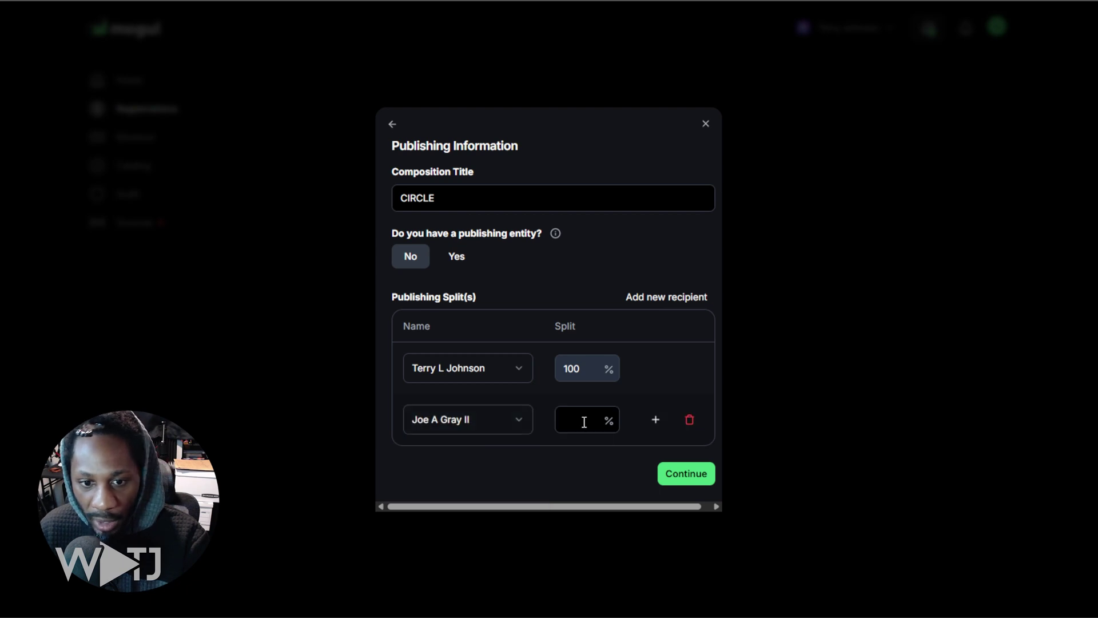
left_click(584, 422)
type("50")
left_click(587, 369)
type("50")
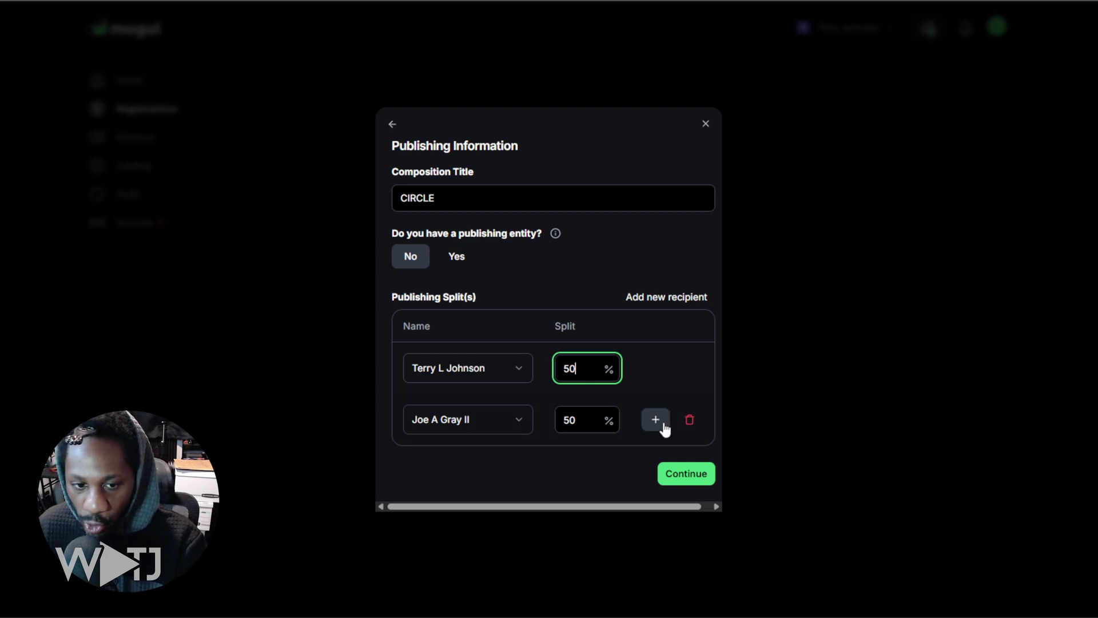
Remove the second recipient from CIRCLE's publishing splits and set the account holder's split to 100%
left_click(689, 419)
left_click(583, 402)
type("100")
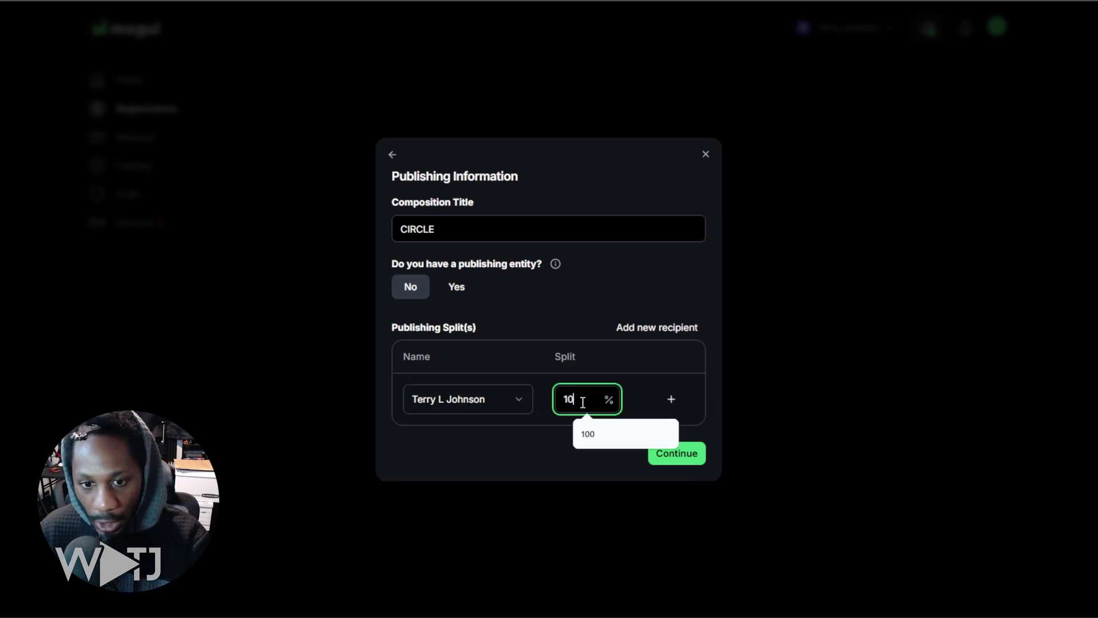
left_click(630, 356)
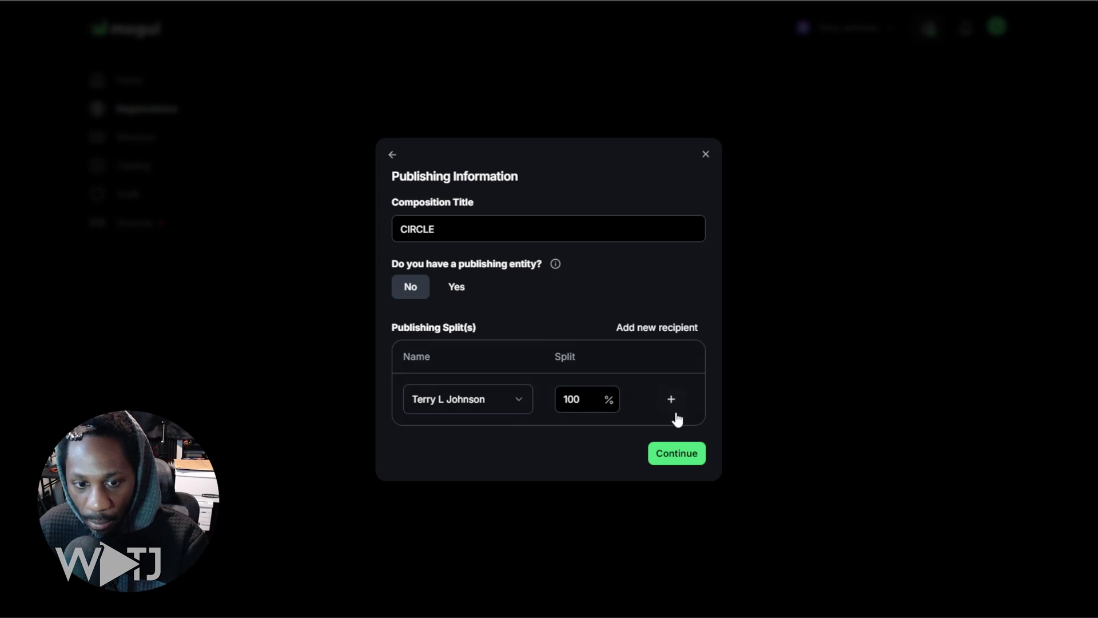
Submit the CIRCLE registration with TuneCore as source for the writer share and ASCAP for the publisher share
left_click(681, 458)
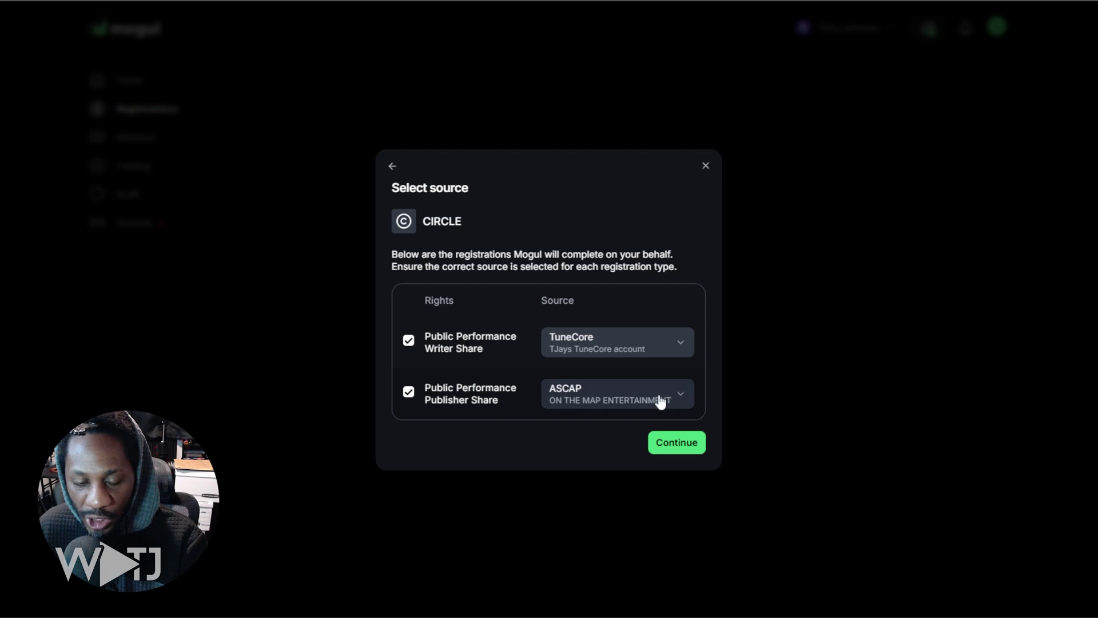
left_click(678, 449)
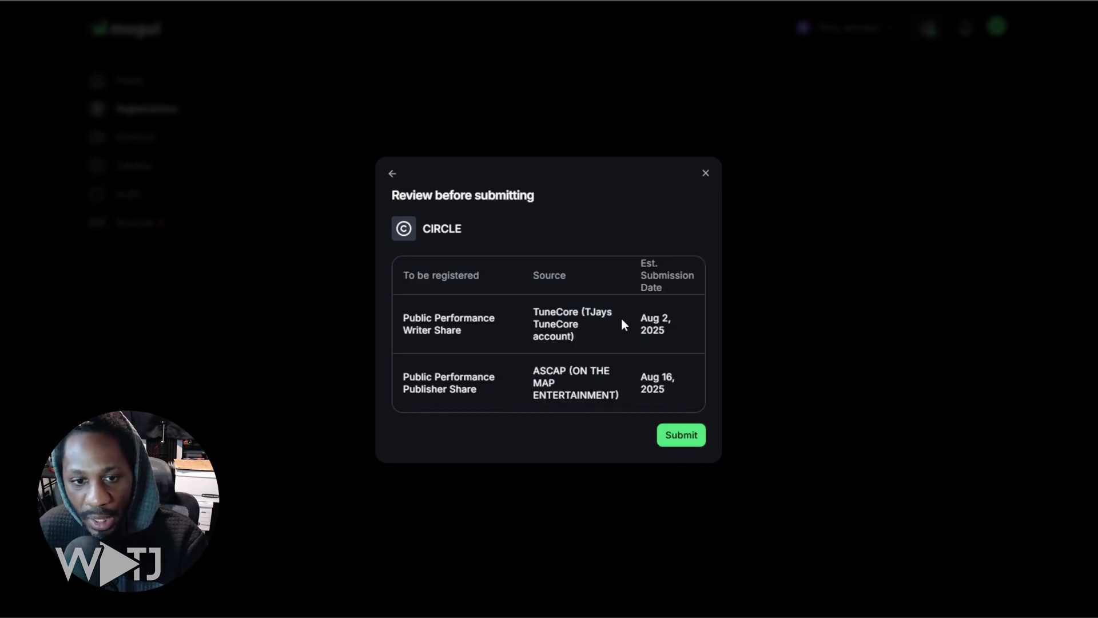
left_click(689, 438)
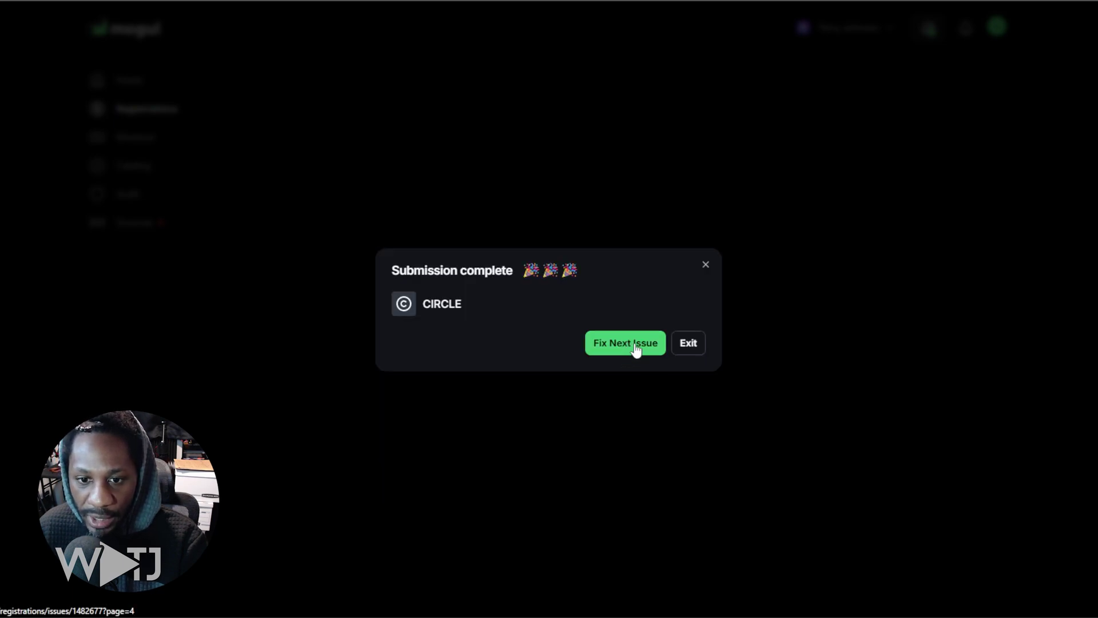
Start fixing the missing royalties for 90'S SONG and state that it was not part of a publishing deal
left_click(635, 344)
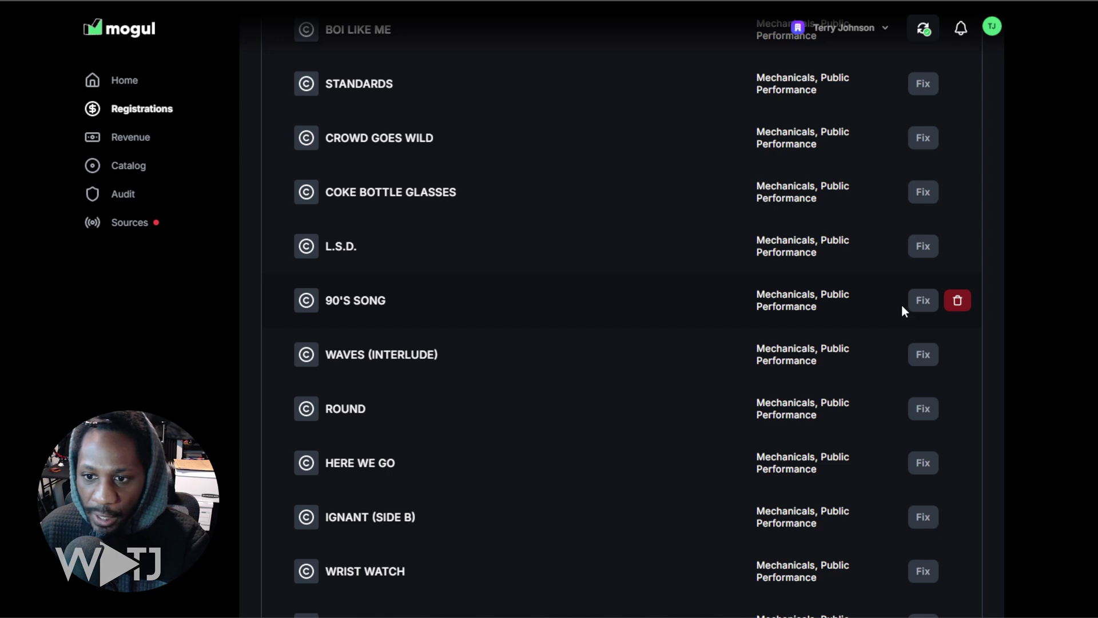
left_click_drag(756, 297, 856, 308)
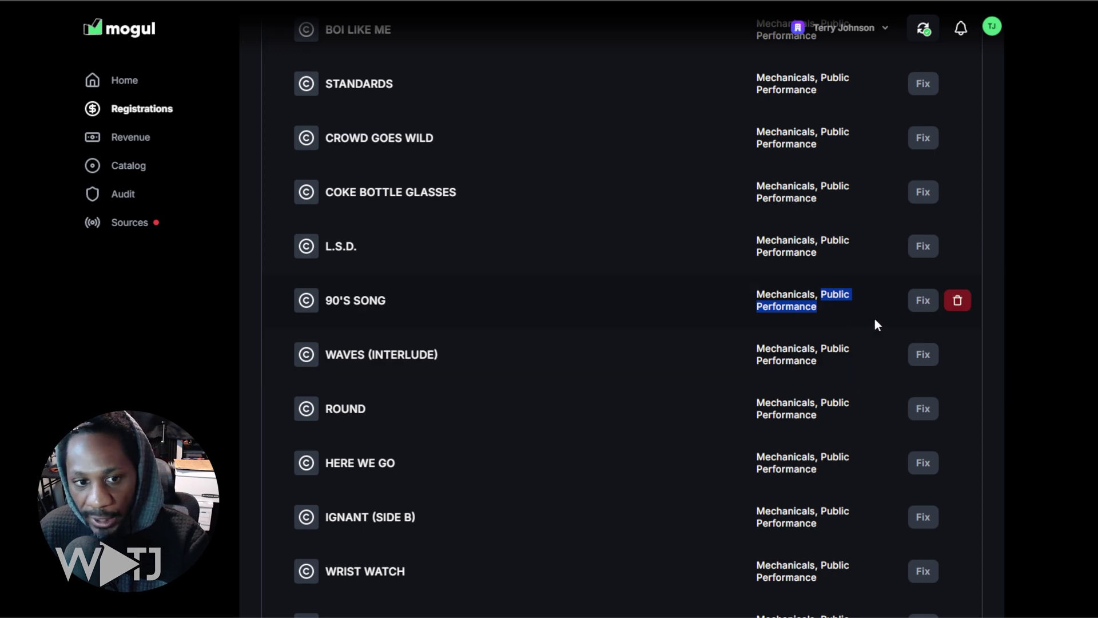
left_click(923, 303)
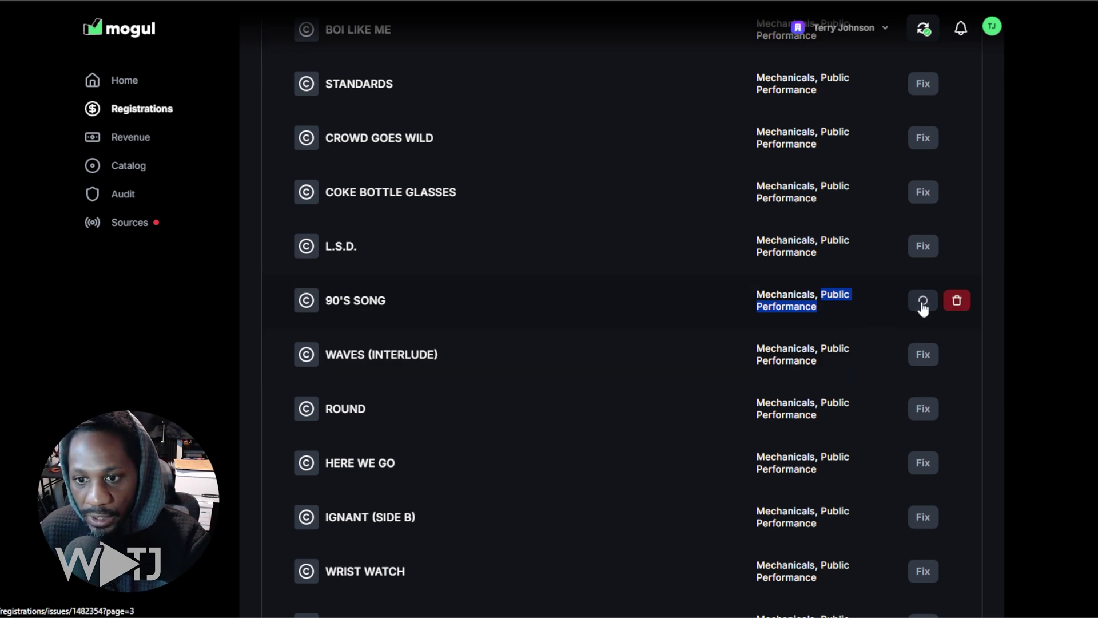
left_click_drag(483, 294, 414, 294)
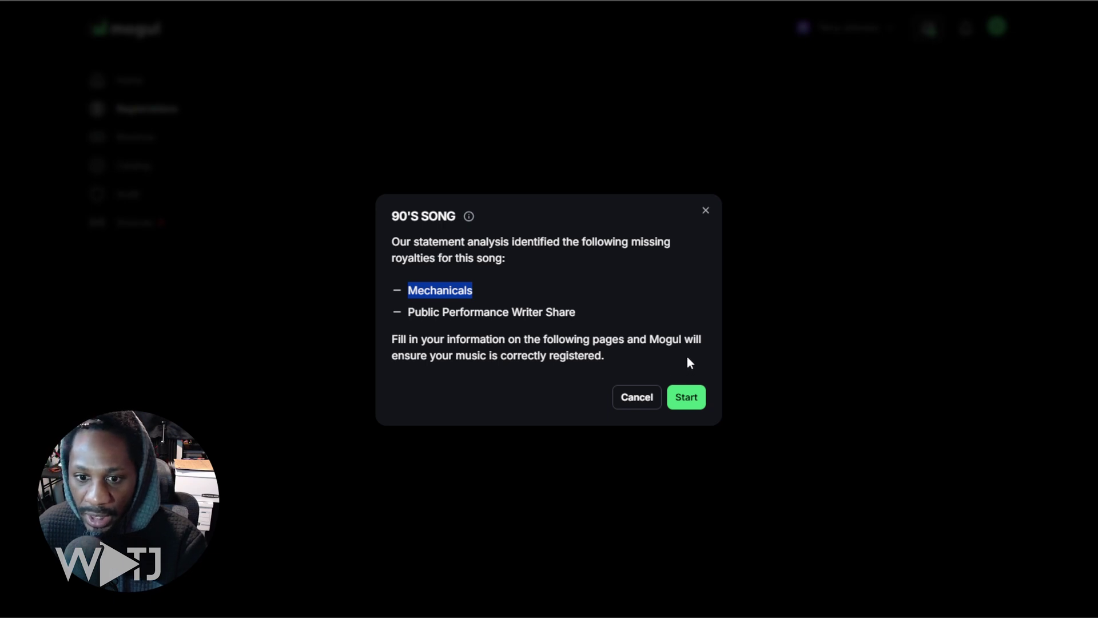
left_click(692, 398)
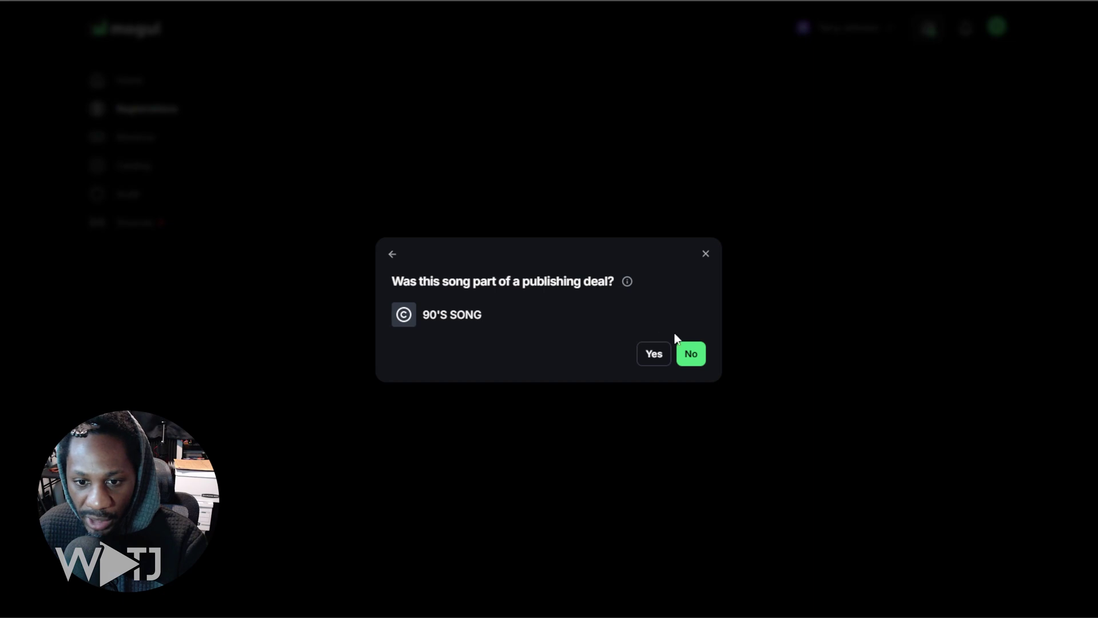
left_click(693, 358)
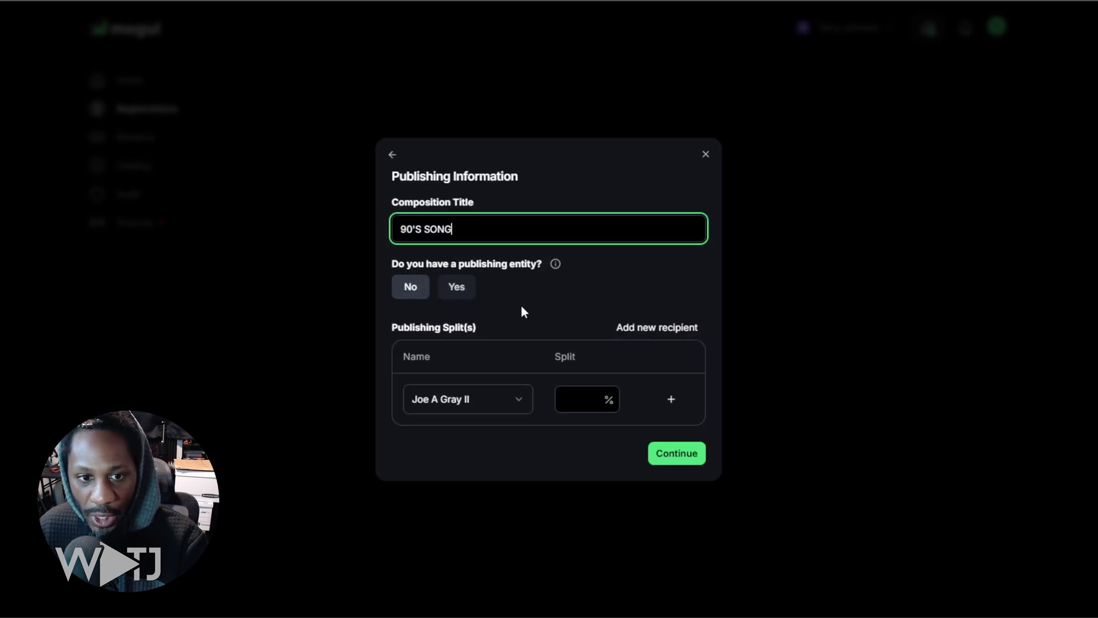
Declare On The Map Entertainment as the publishing entity for 90'S SONG and give the account holder a 100% publishing split
left_click(457, 289)
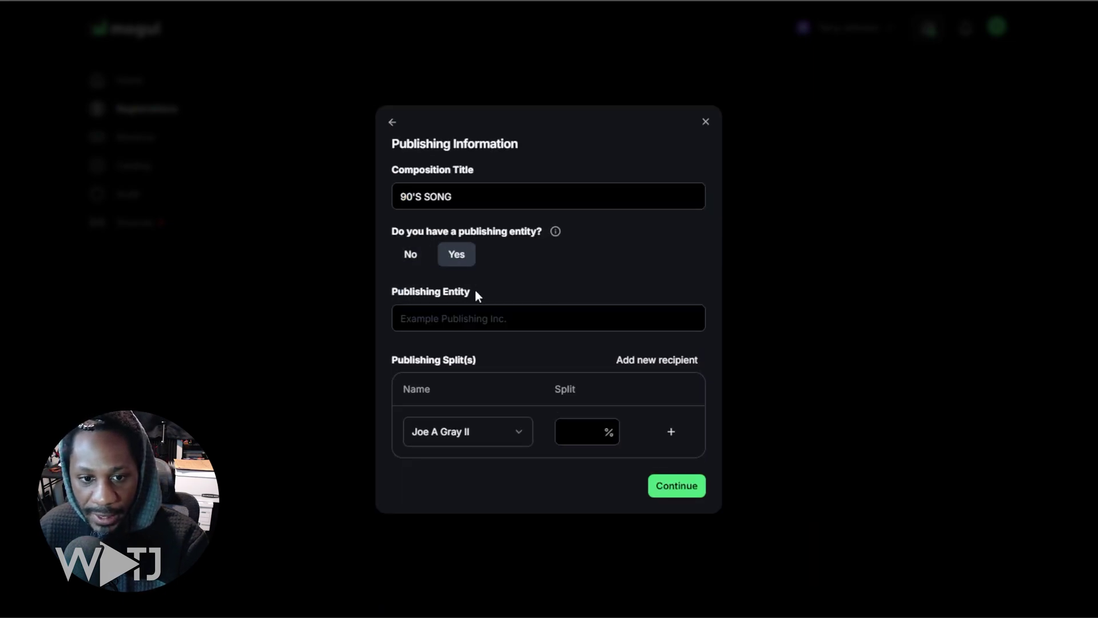
left_click(568, 315)
left_click(547, 351)
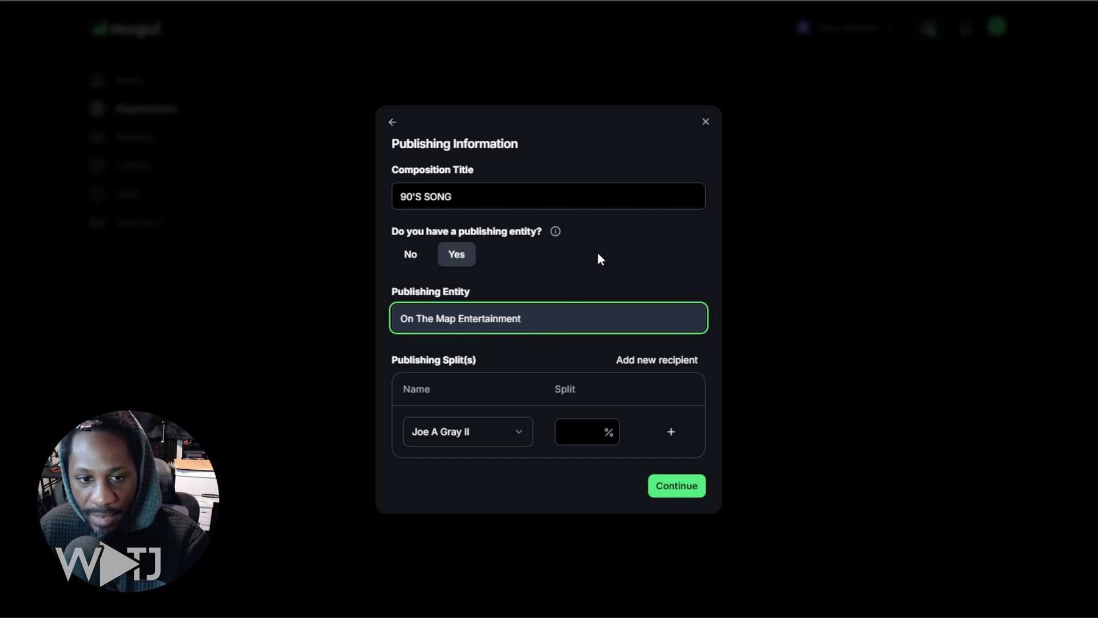
left_click(581, 438)
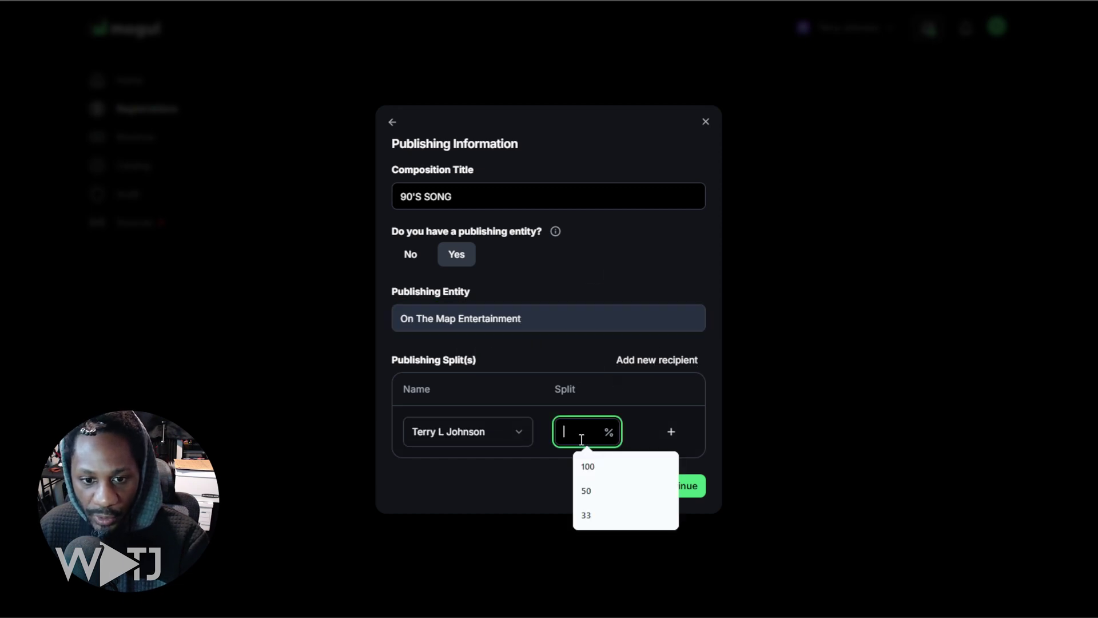
left_click(606, 465)
left_click(686, 487)
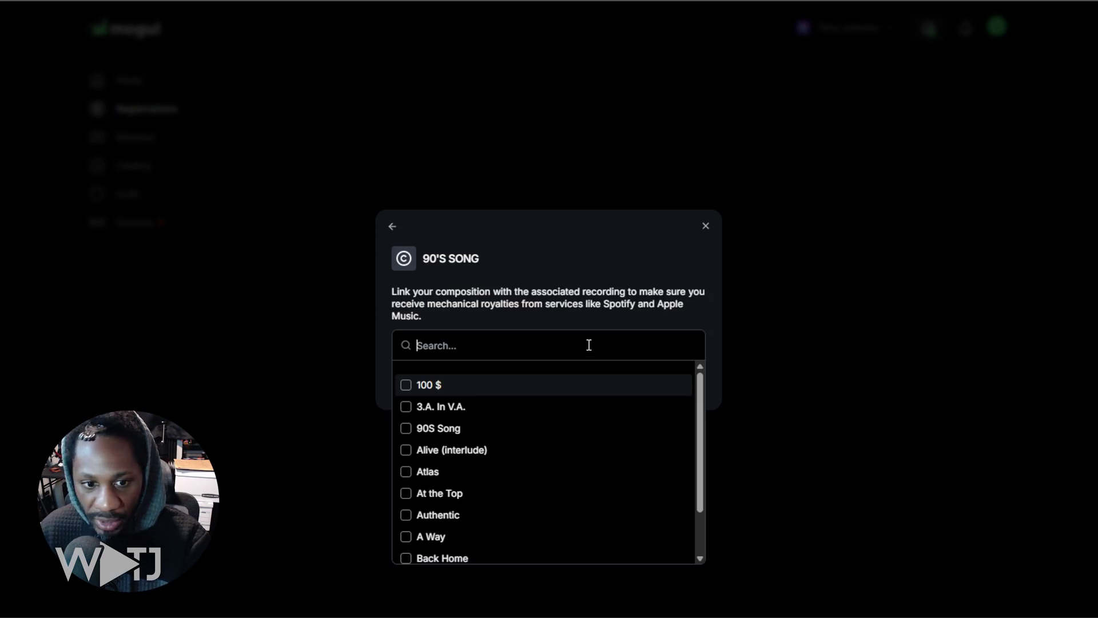
Link the 90'S SONG composition to the 90S Song recording
left_click(406, 429)
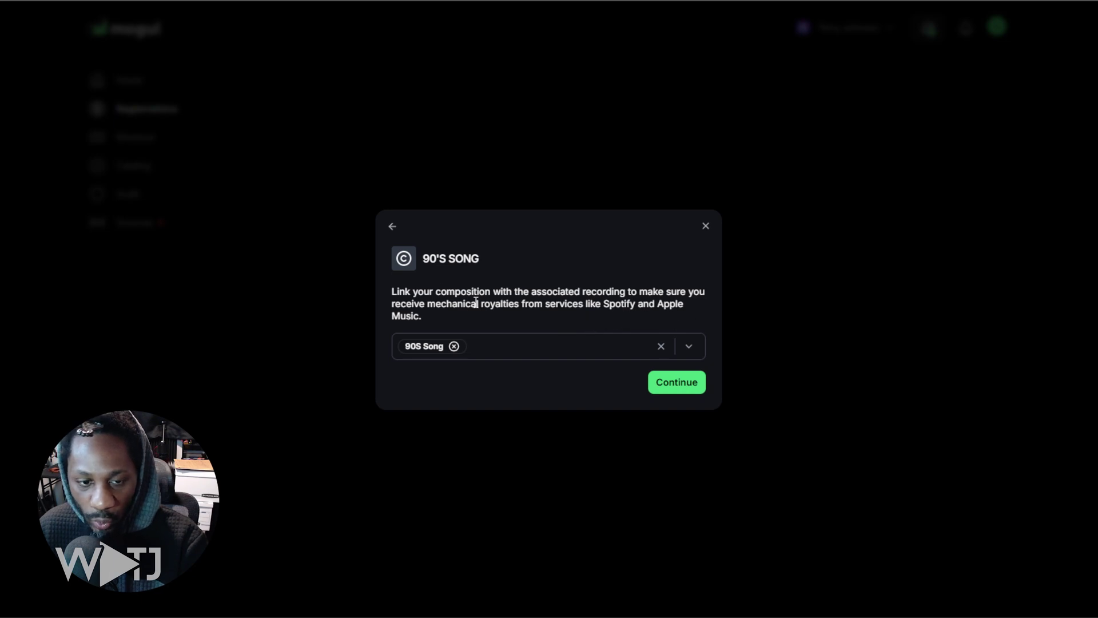
left_click_drag(397, 292, 490, 291)
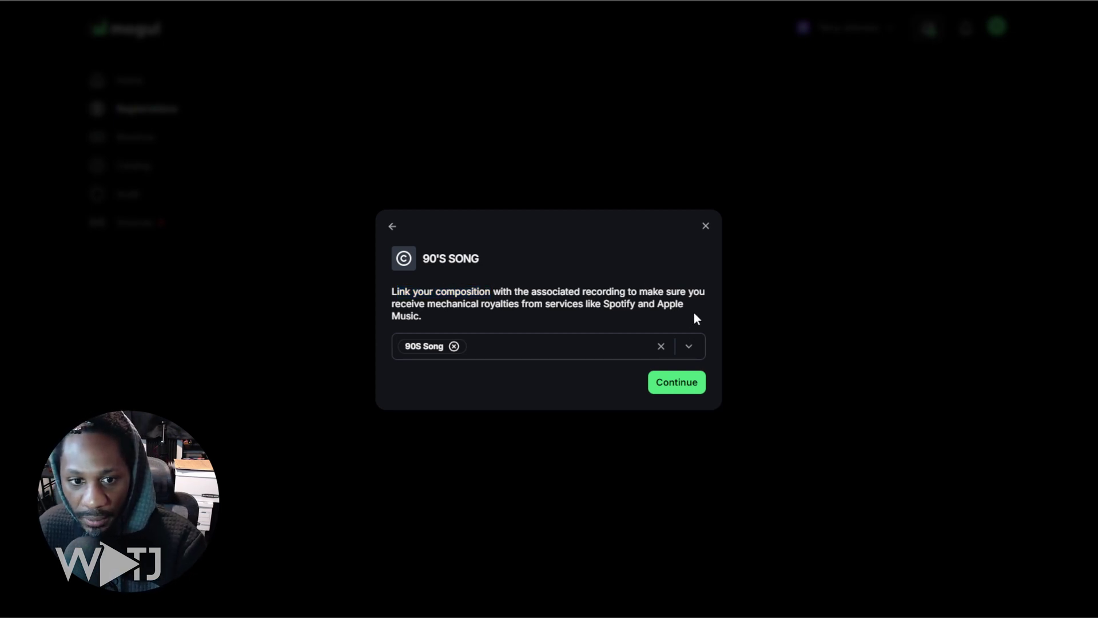
left_click(679, 386)
Fill in the account holder's stage name as artist of the 90S Song recording and confirm the recording information
left_click(489, 286)
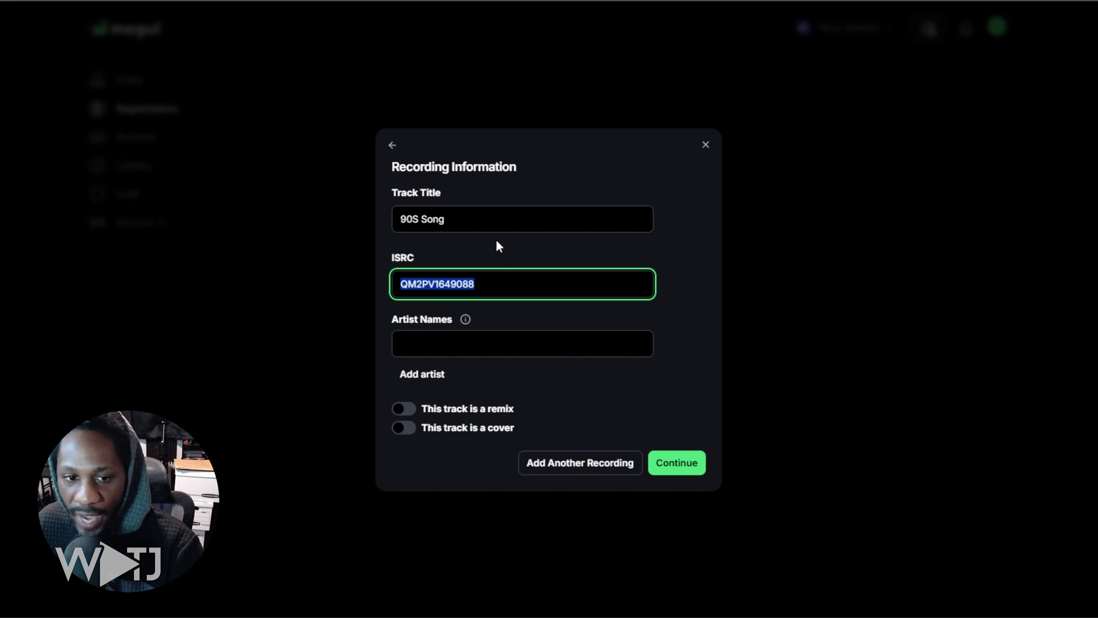
left_click(465, 345)
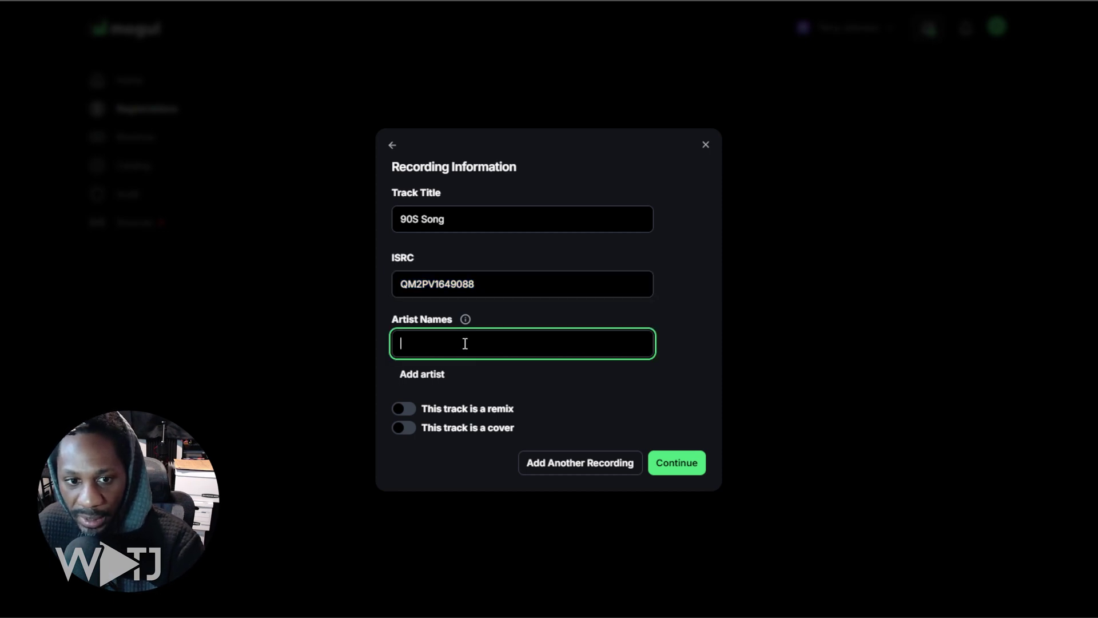
type("Wor")
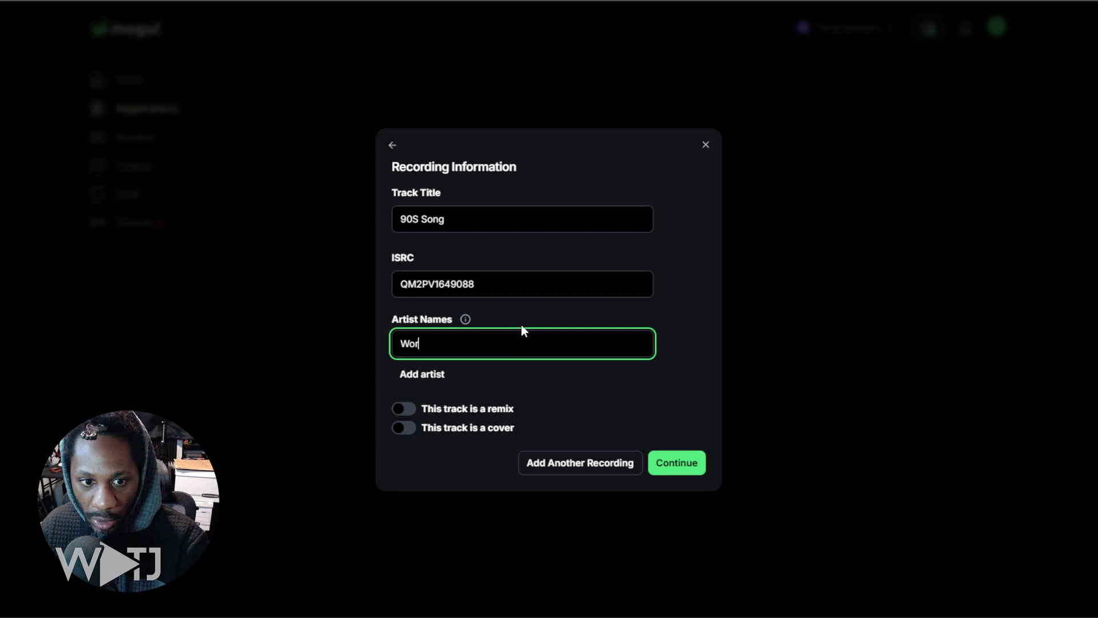
type("dPlay T. Jay")
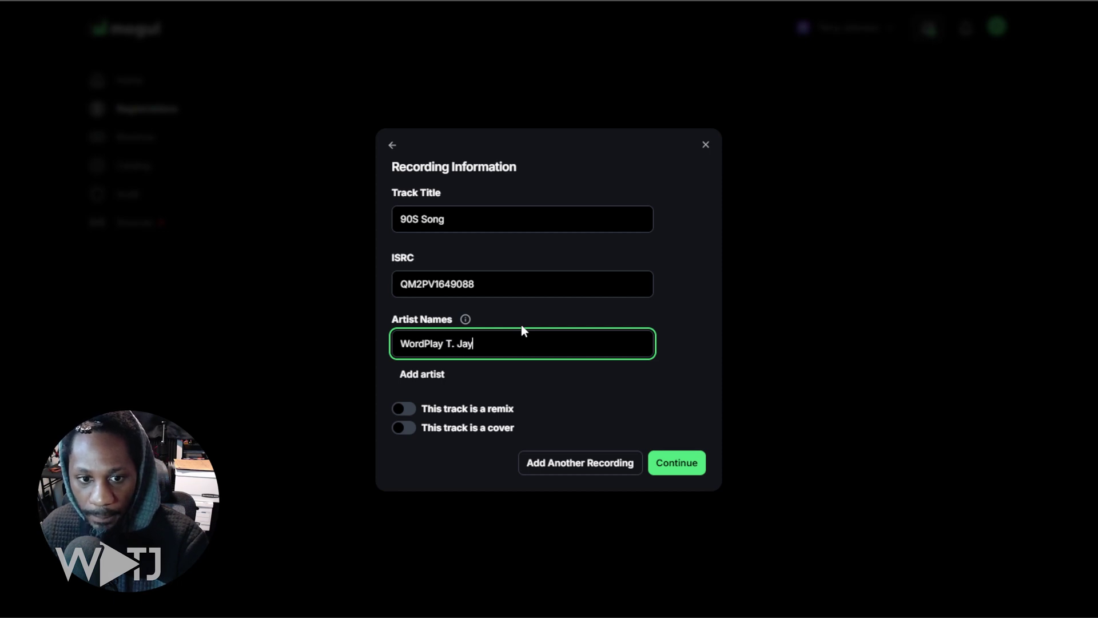
key("Return")
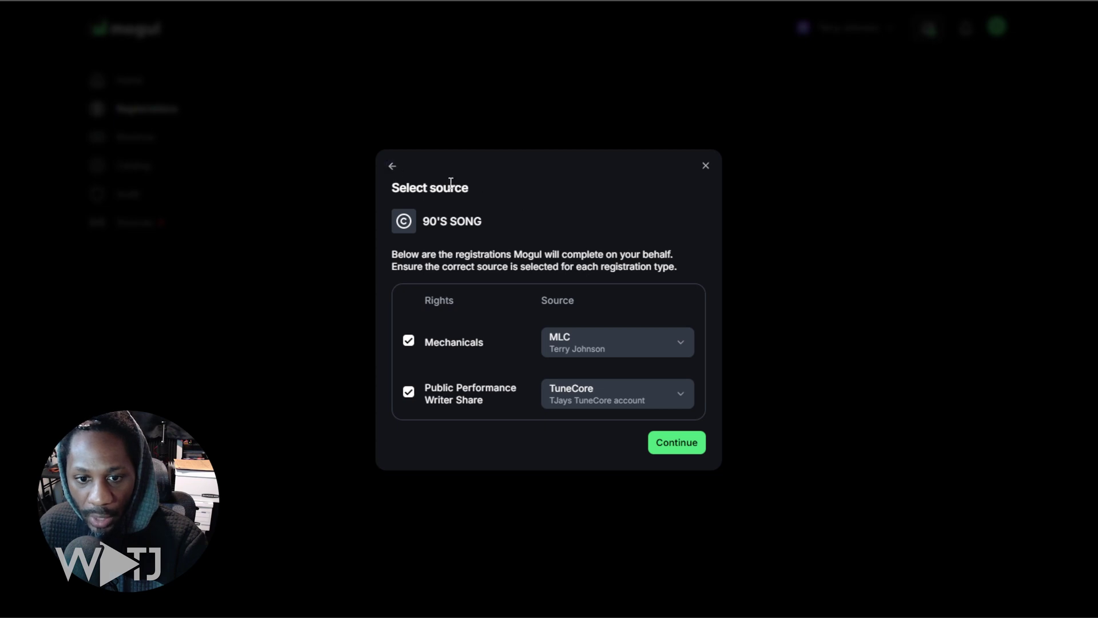
left_click(392, 166)
left_click(491, 344)
left_click(491, 377)
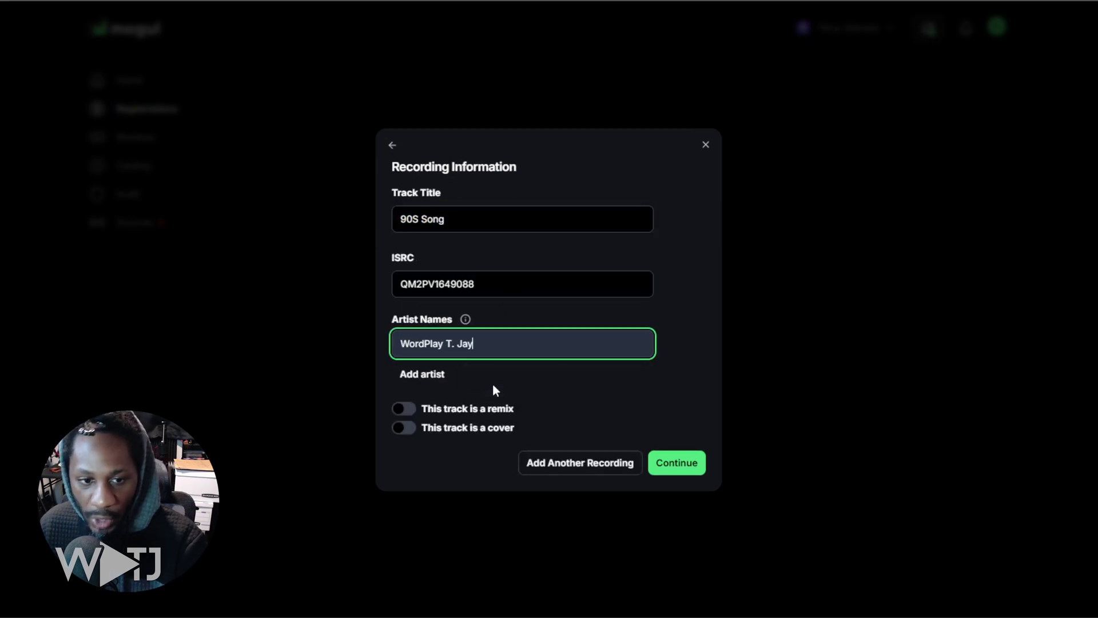
left_click(420, 374)
left_click(685, 360)
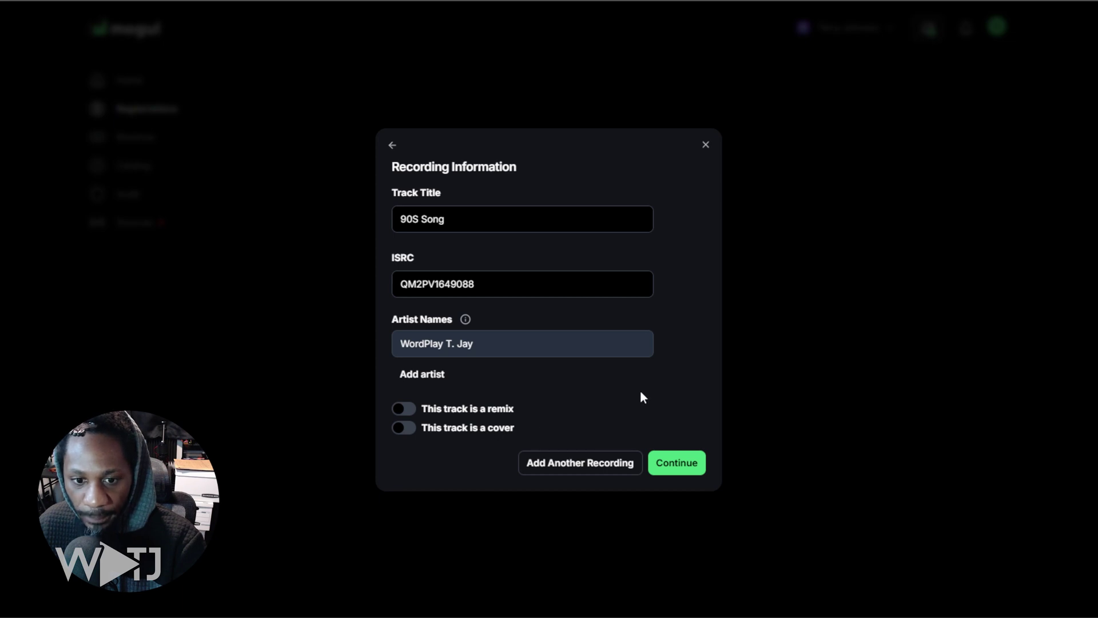
left_click(566, 463)
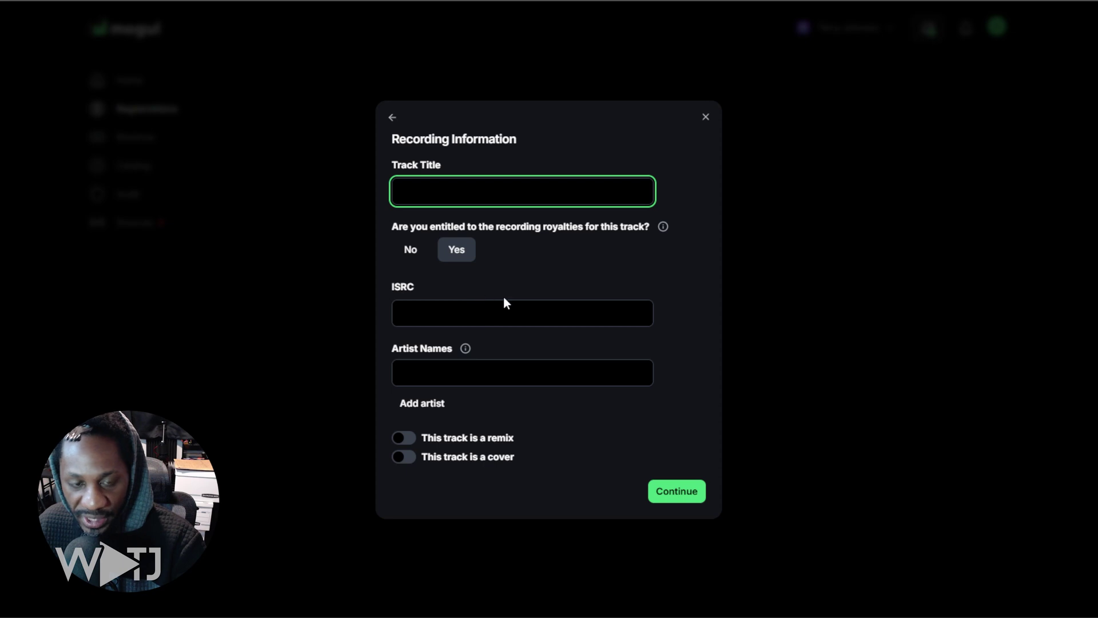
left_click(393, 119)
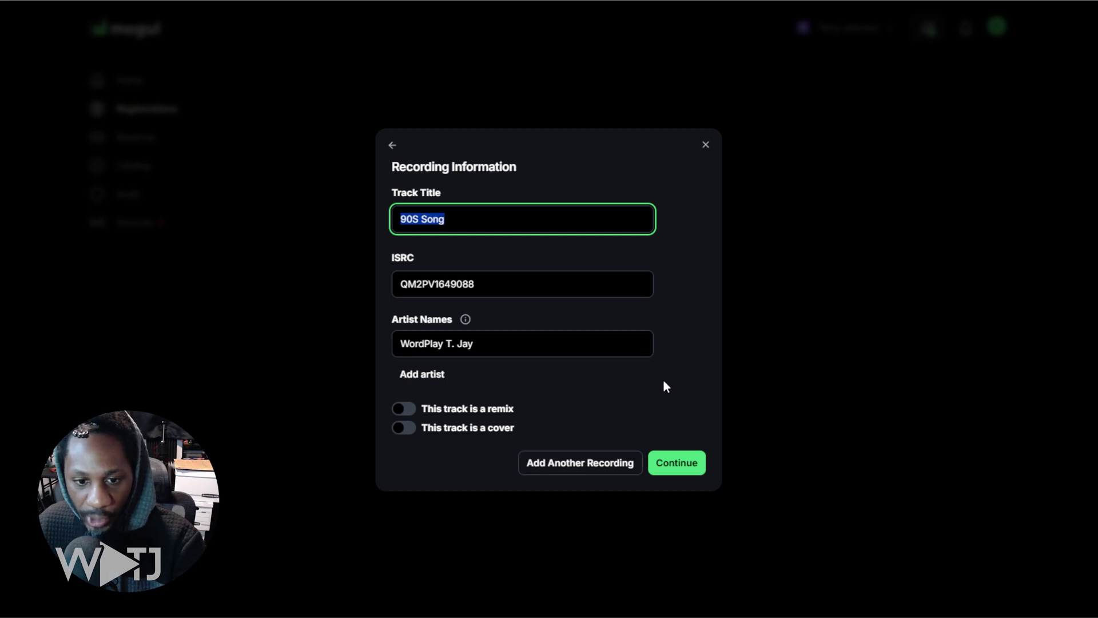
Submit the 90'S SONG registration with MLC as source for mechanicals and TuneCore for the public performance writer share
left_click(687, 466)
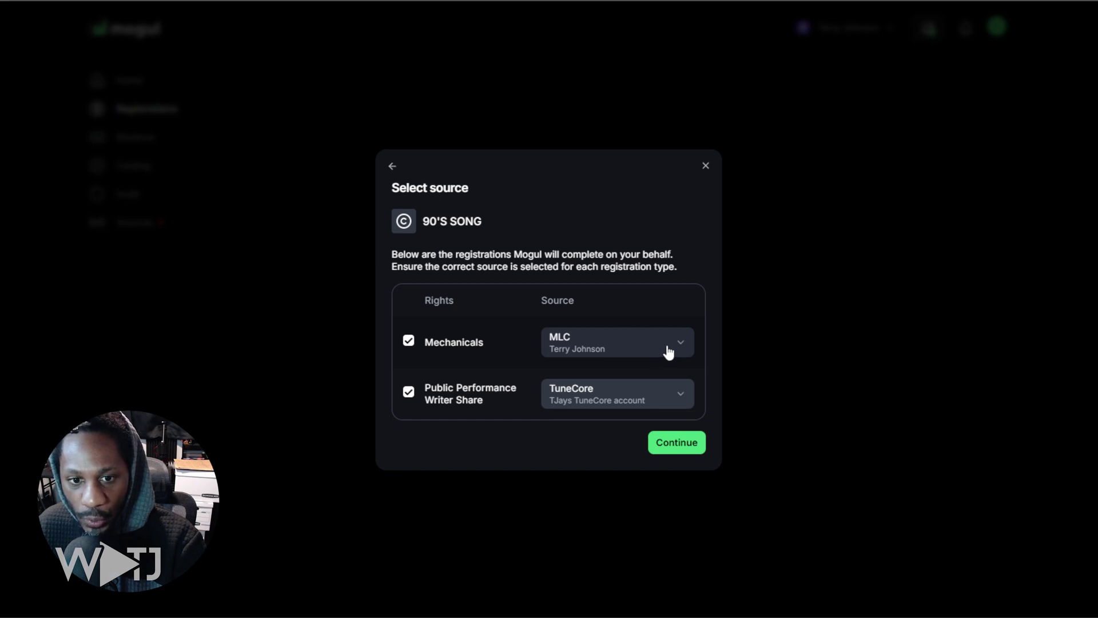
left_click(668, 352)
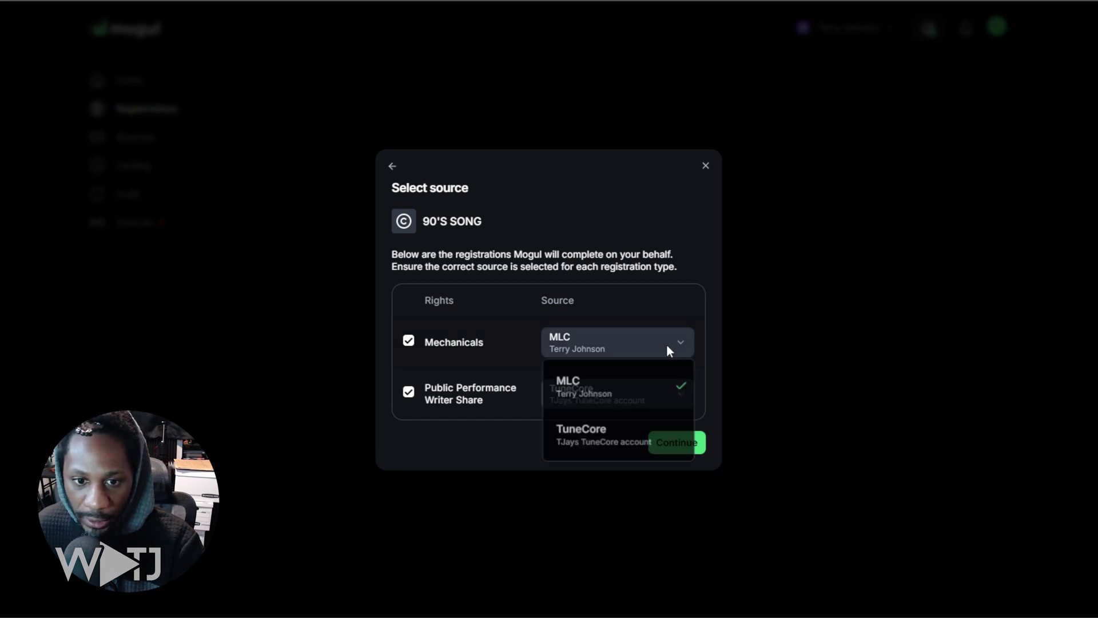
left_click(627, 297)
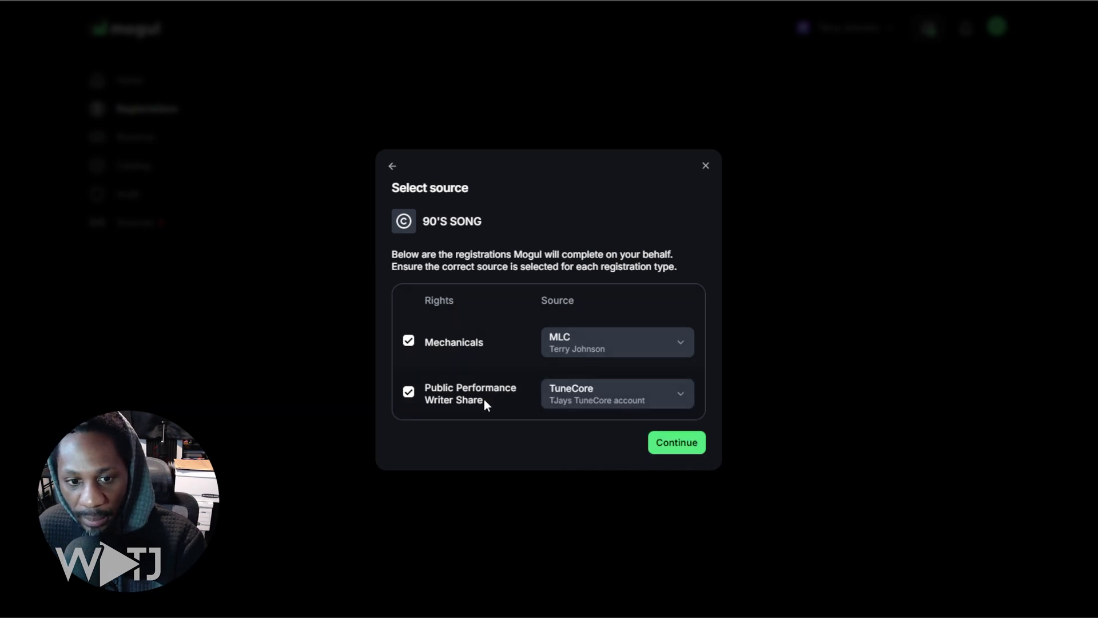
left_click(620, 393)
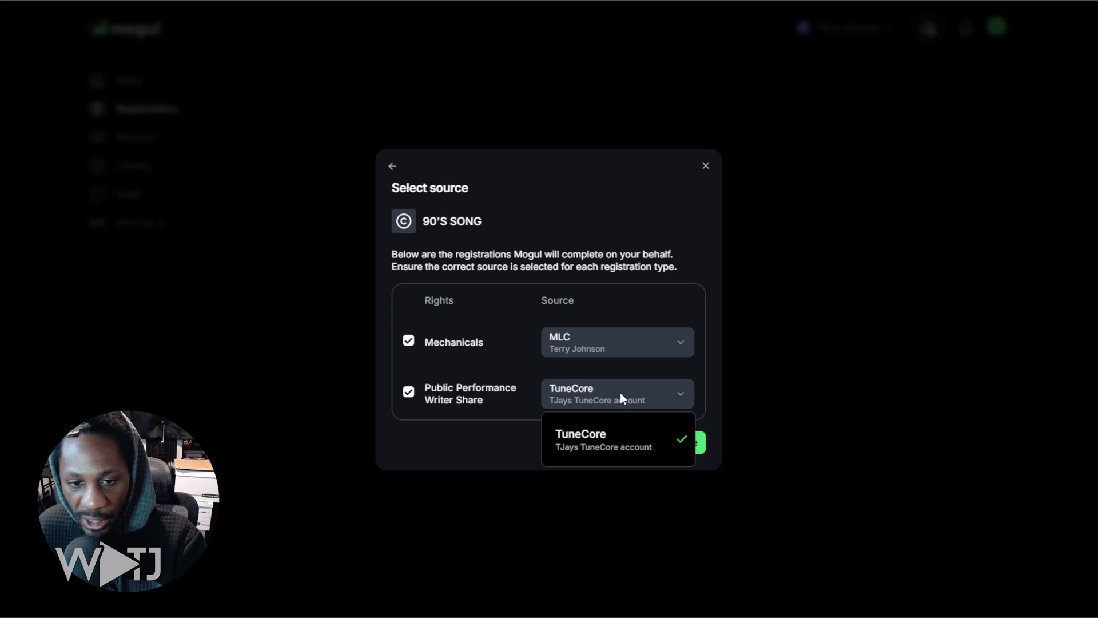
left_click(620, 393)
left_click(685, 455)
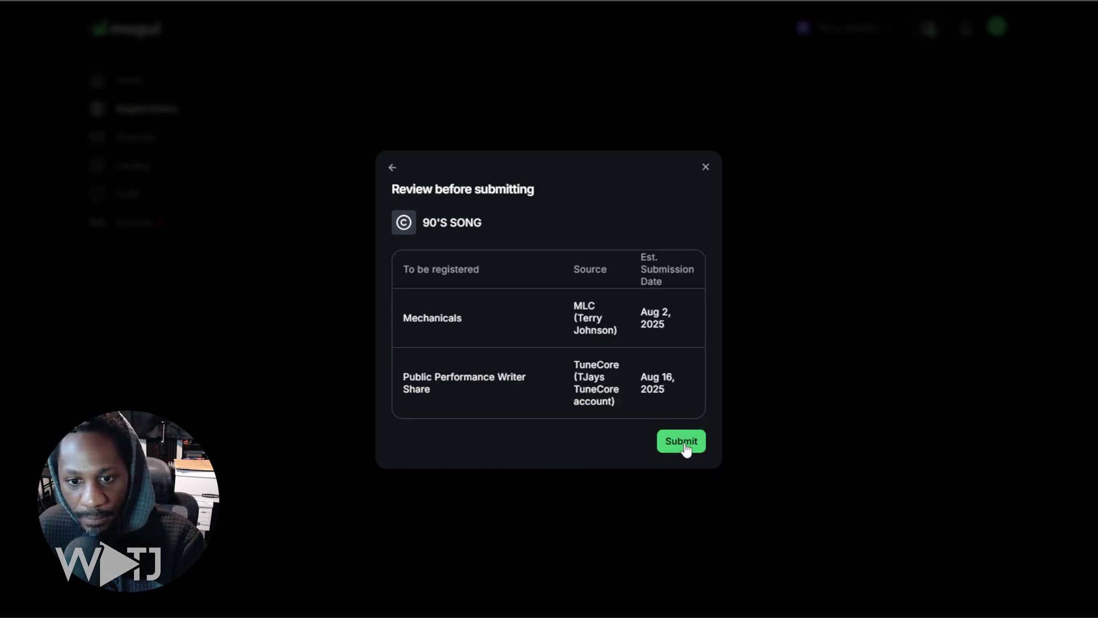
left_click(683, 444)
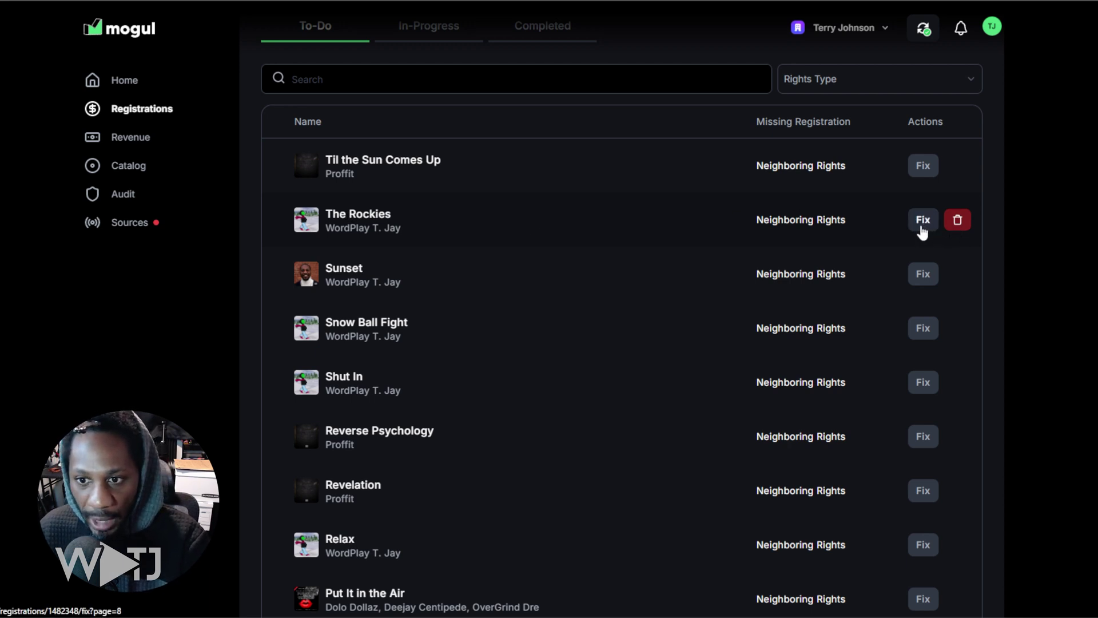
Start fixing the missing neighboring rights for The Rockies, check the prefilled recording information field by field and accept it
left_click(923, 223)
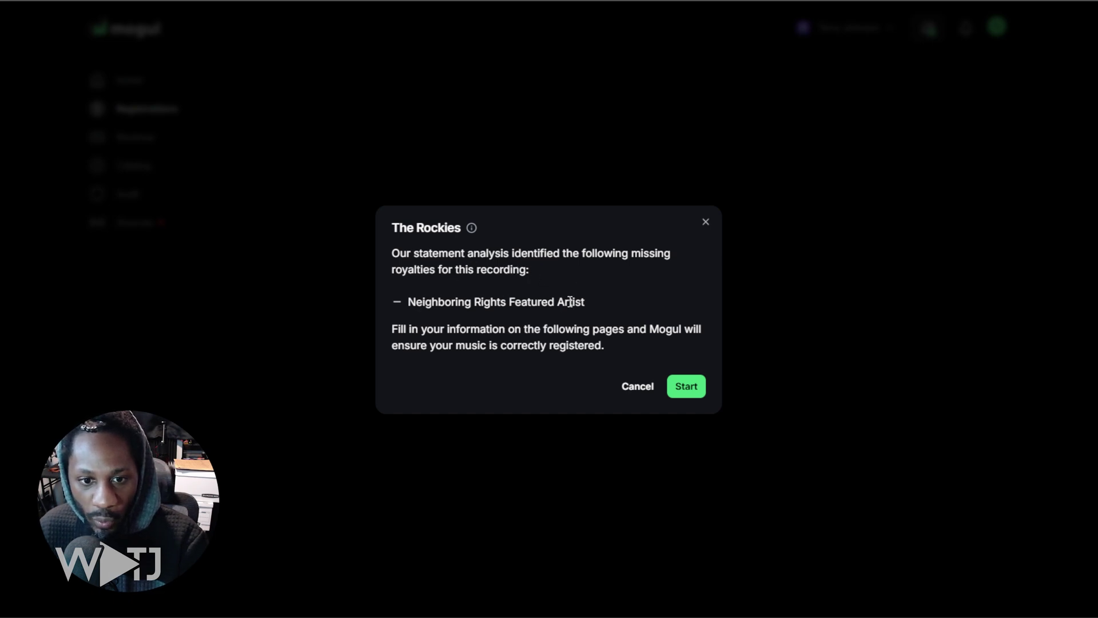
left_click(686, 387)
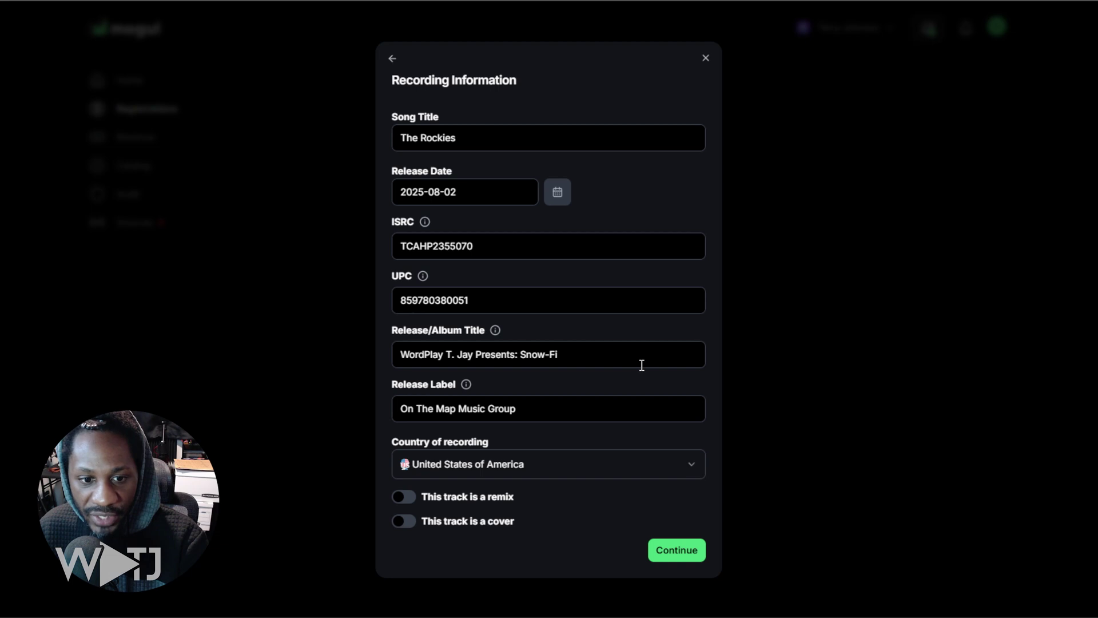
left_click(473, 137)
left_click(474, 192)
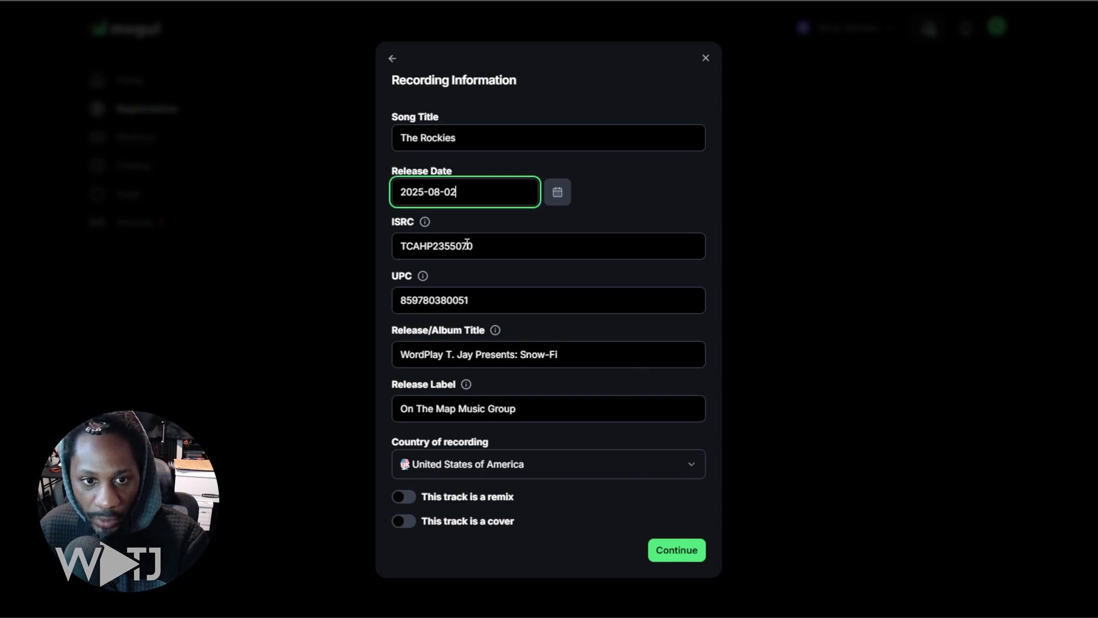
left_click(494, 250)
left_click(491, 306)
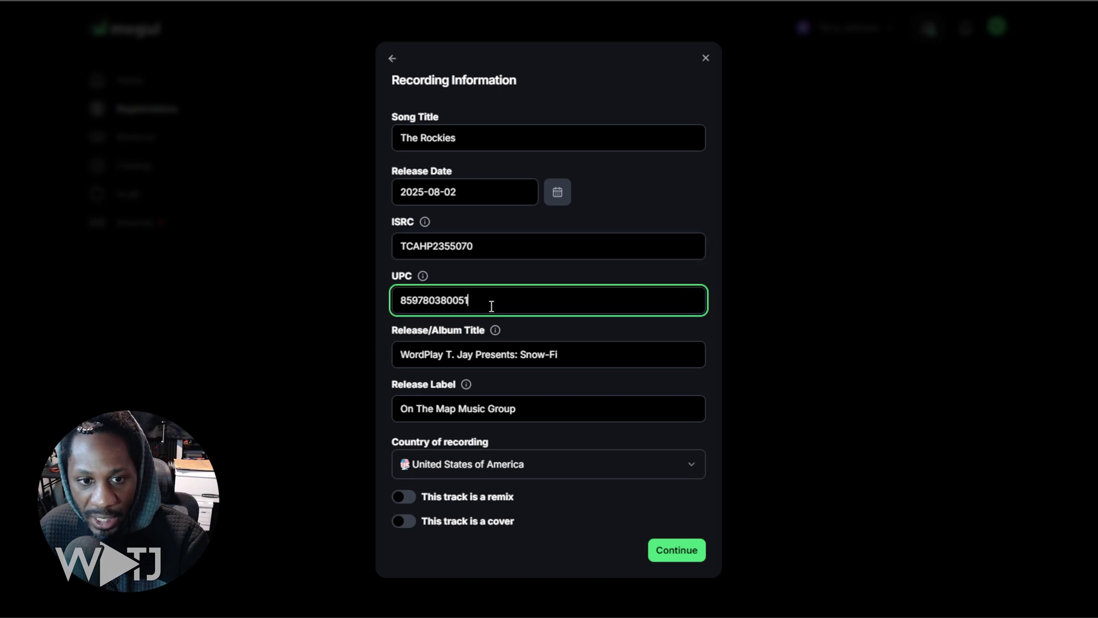
left_click(510, 358)
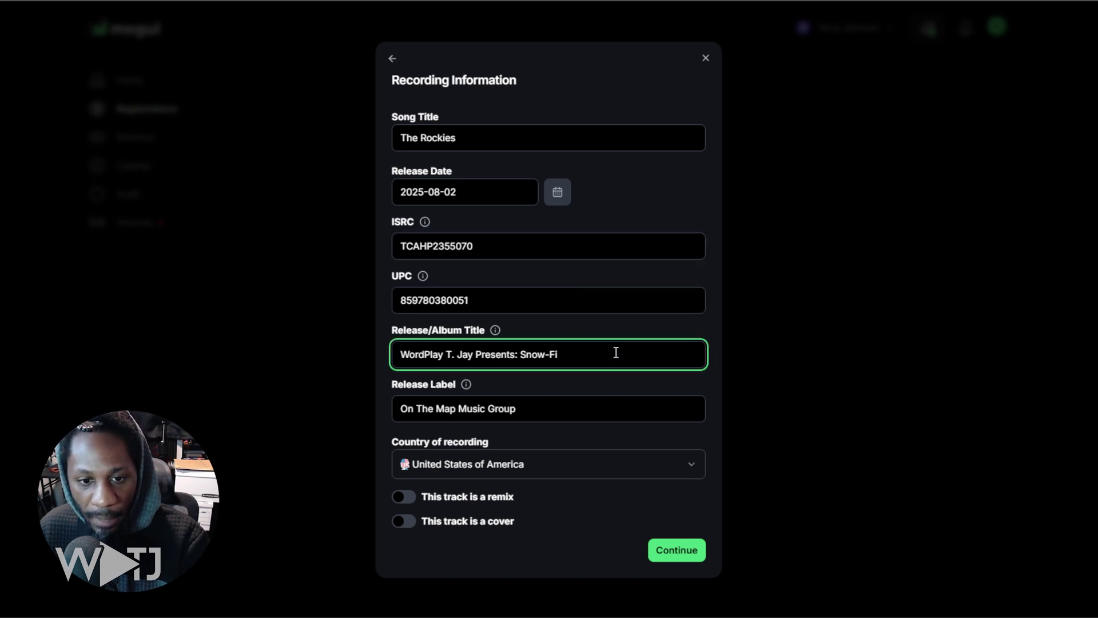
left_click(510, 408)
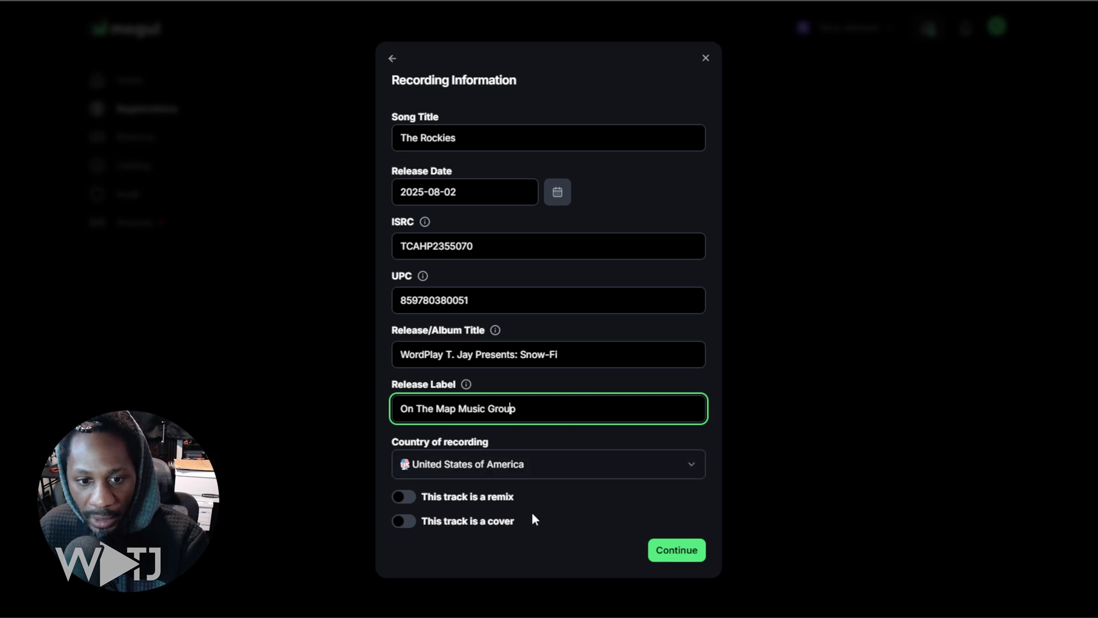
left_click(478, 497)
left_click(478, 499)
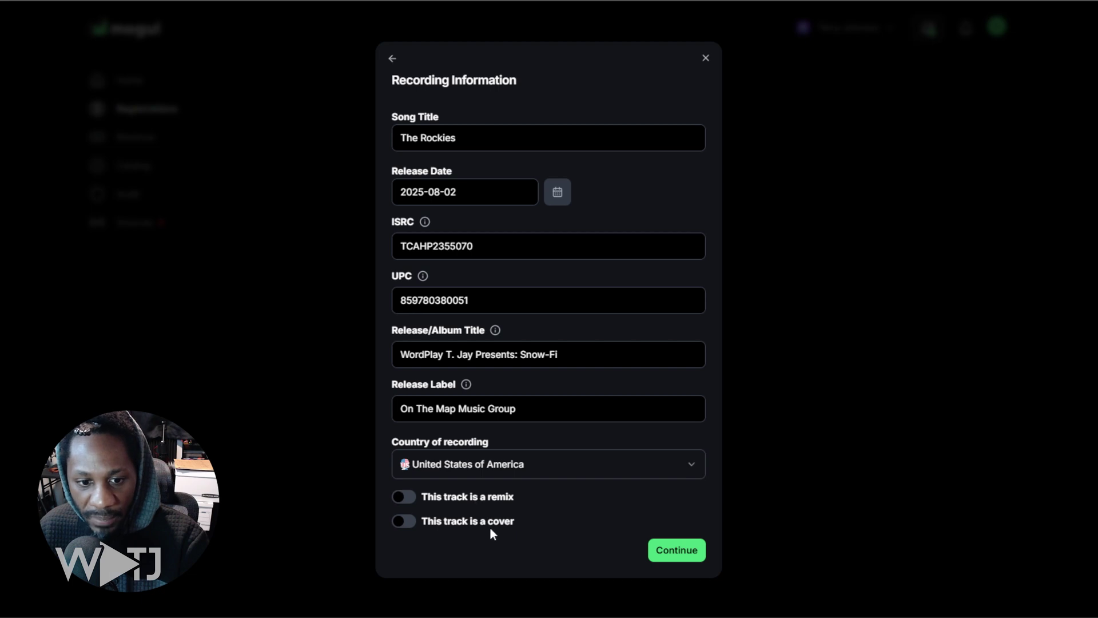
left_click(677, 550)
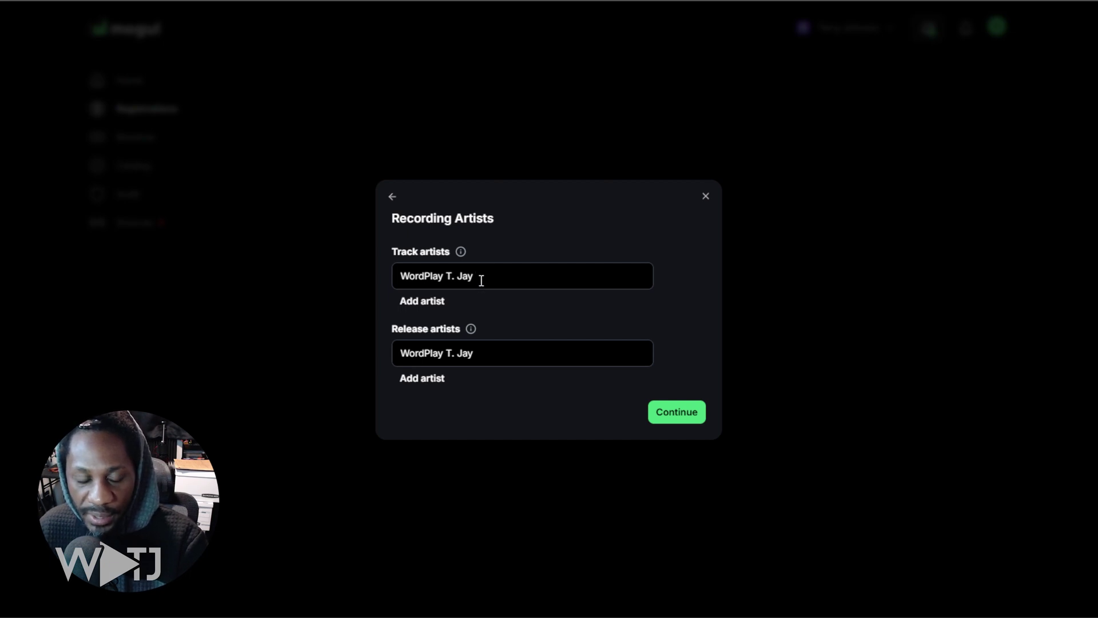
Check the prefilled track and release artists for The Rockies and accept them
left_click_drag(401, 272, 497, 272)
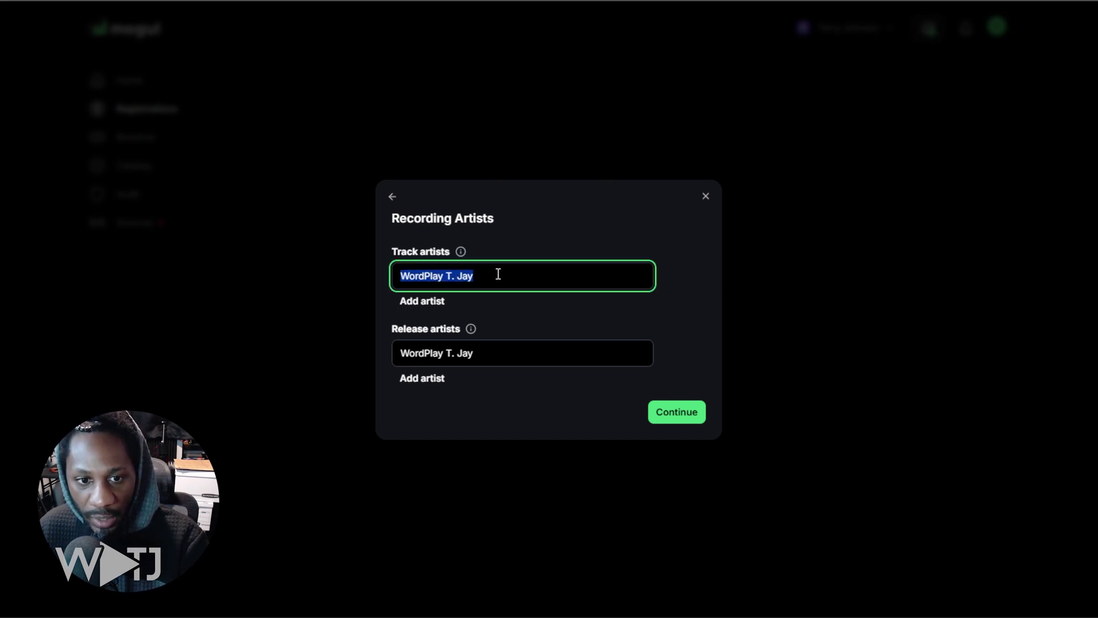
left_click(502, 357)
left_click_drag(502, 358, 397, 364)
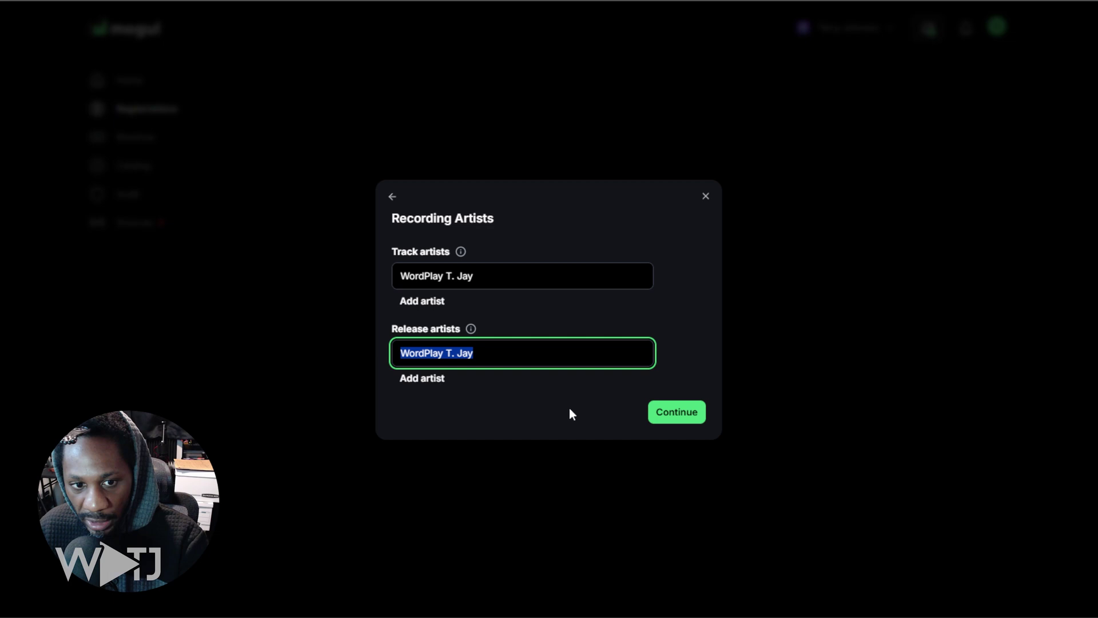
left_click(684, 420)
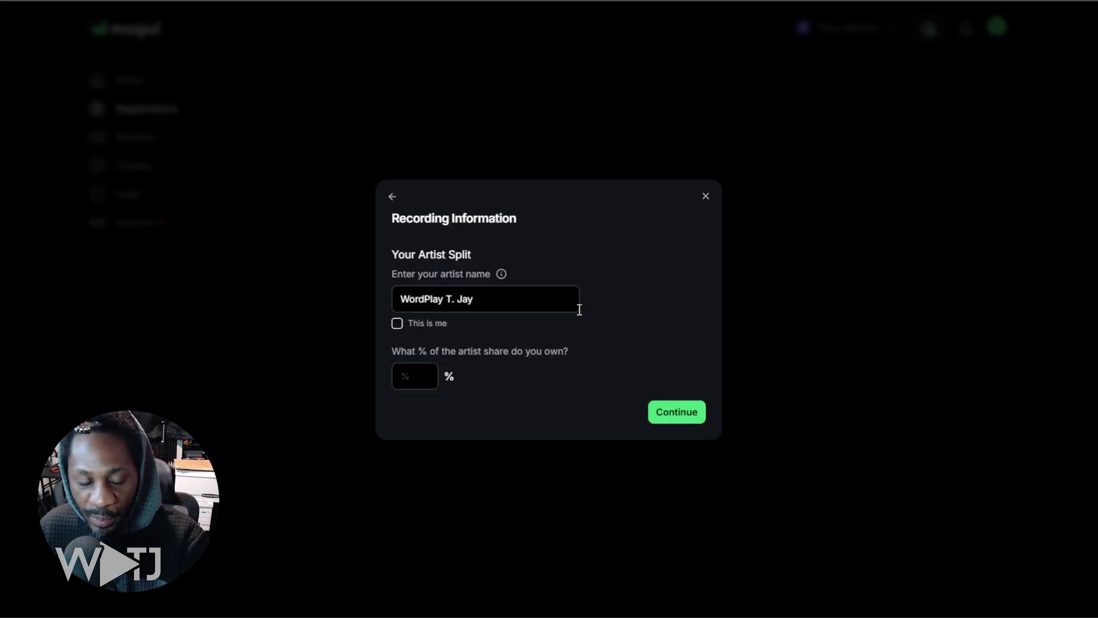
Set the owned artist share for The Rockies to 100% and mark the listed artist as the account holder
left_click(403, 376)
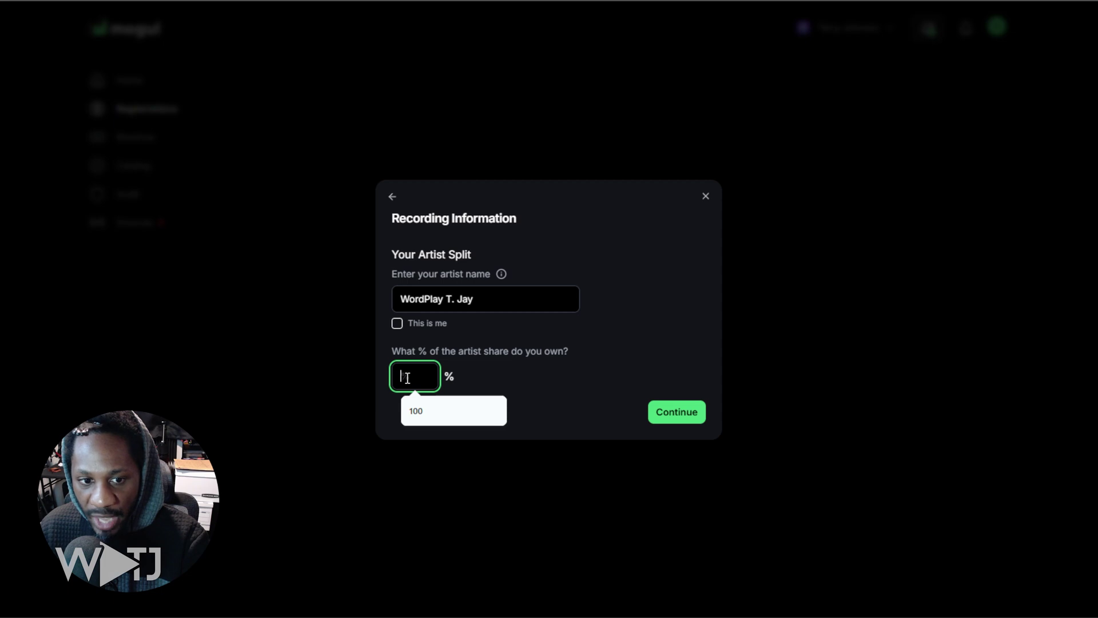
left_click(424, 412)
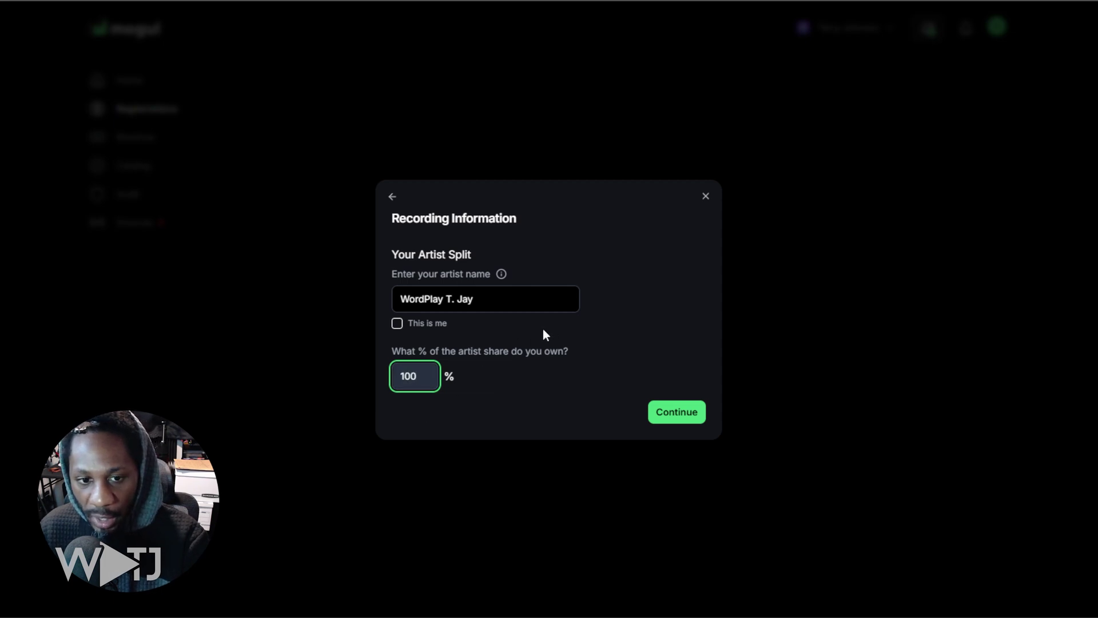
left_click(397, 324)
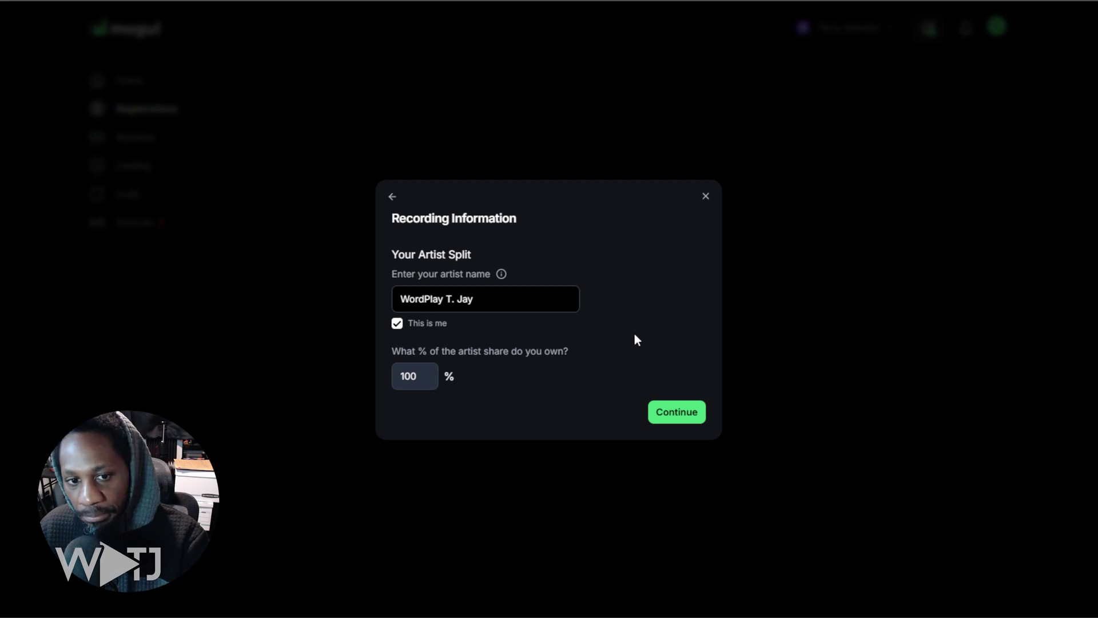
Submit The Rockies registration with SoundExchange as source for the neighboring rights featured artist share, agreeing that the information is accurate
left_click(679, 418)
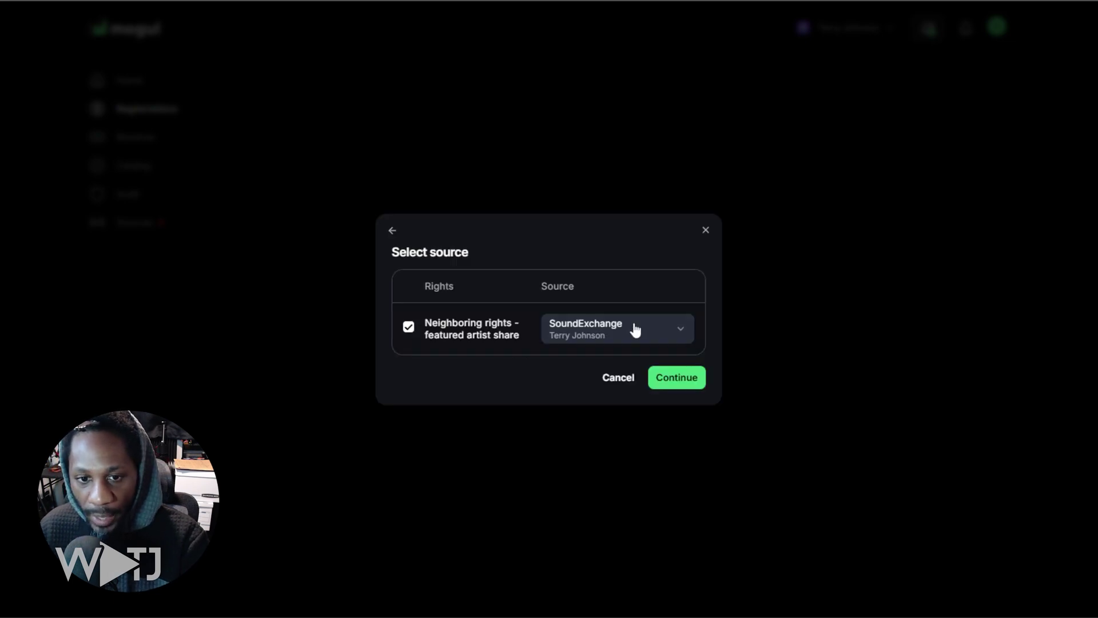
left_click(687, 387)
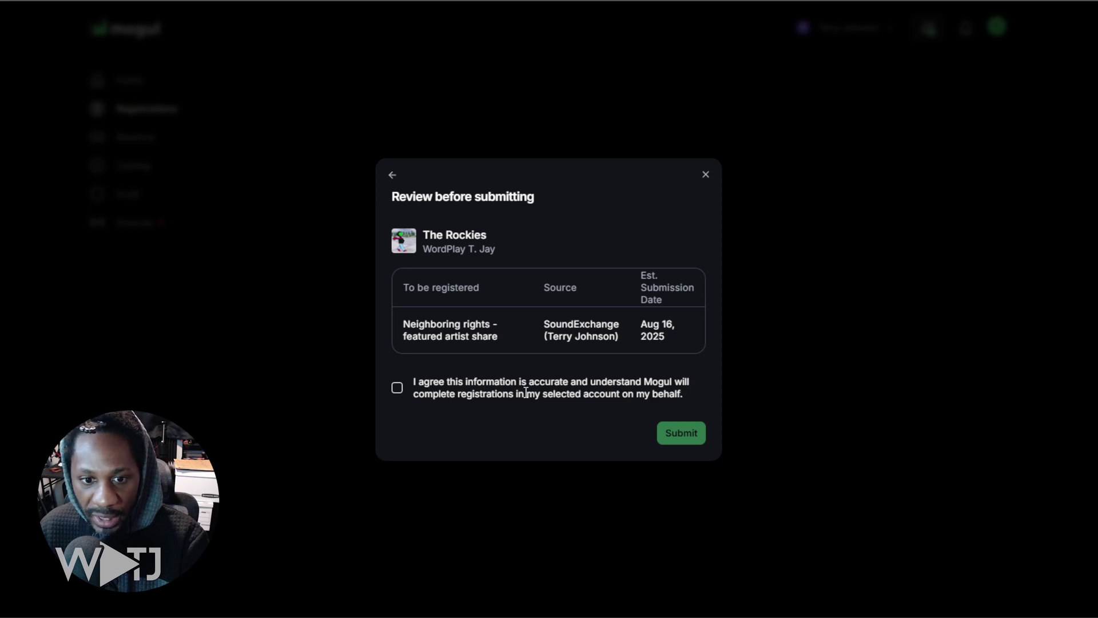
left_click(397, 389)
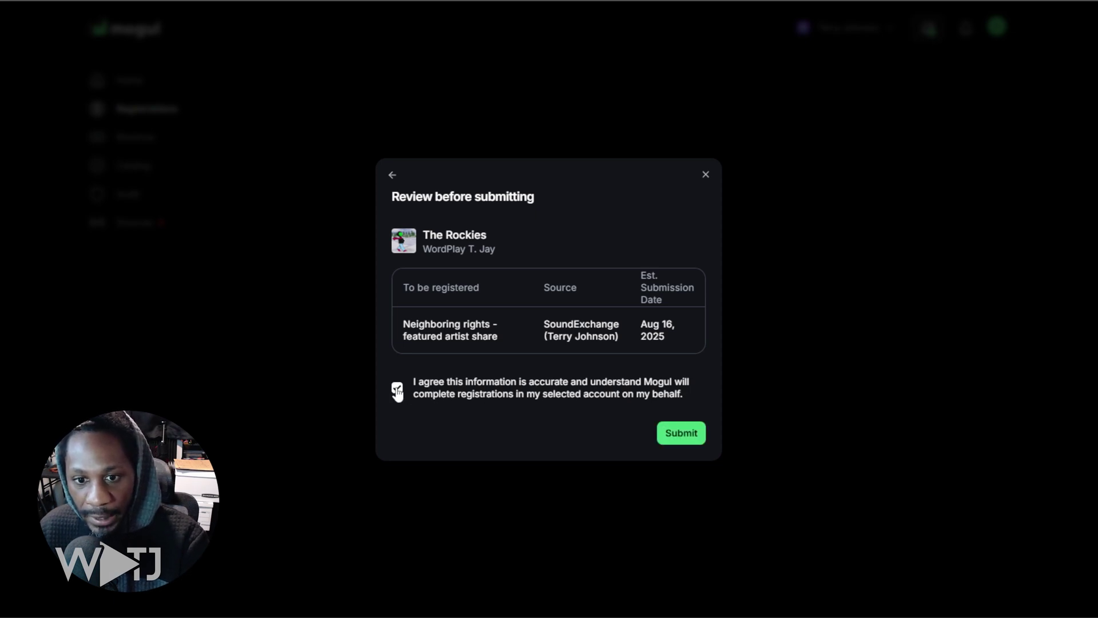
left_click(682, 445)
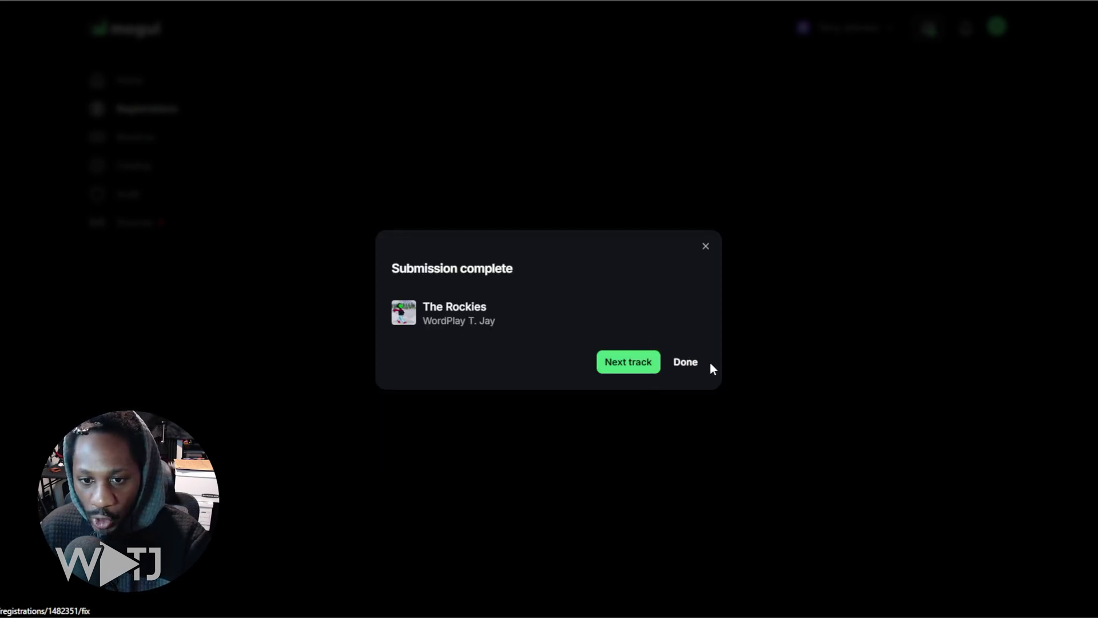
left_click(685, 366)
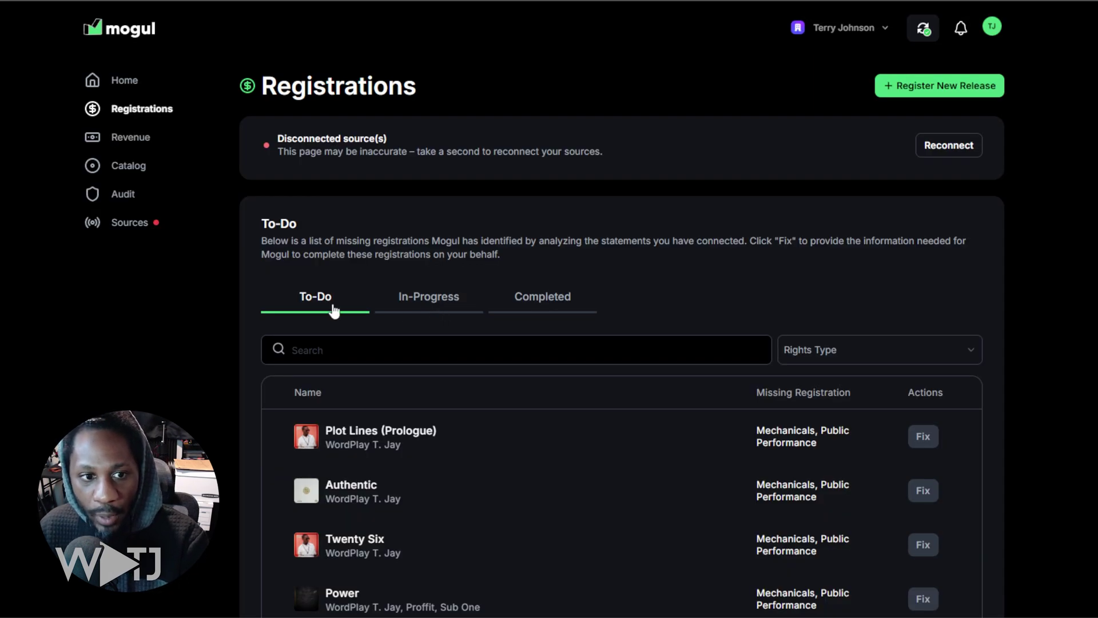
Review the in-progress registrations with their statuses and sources, and look through the completed registrations
left_click(442, 312)
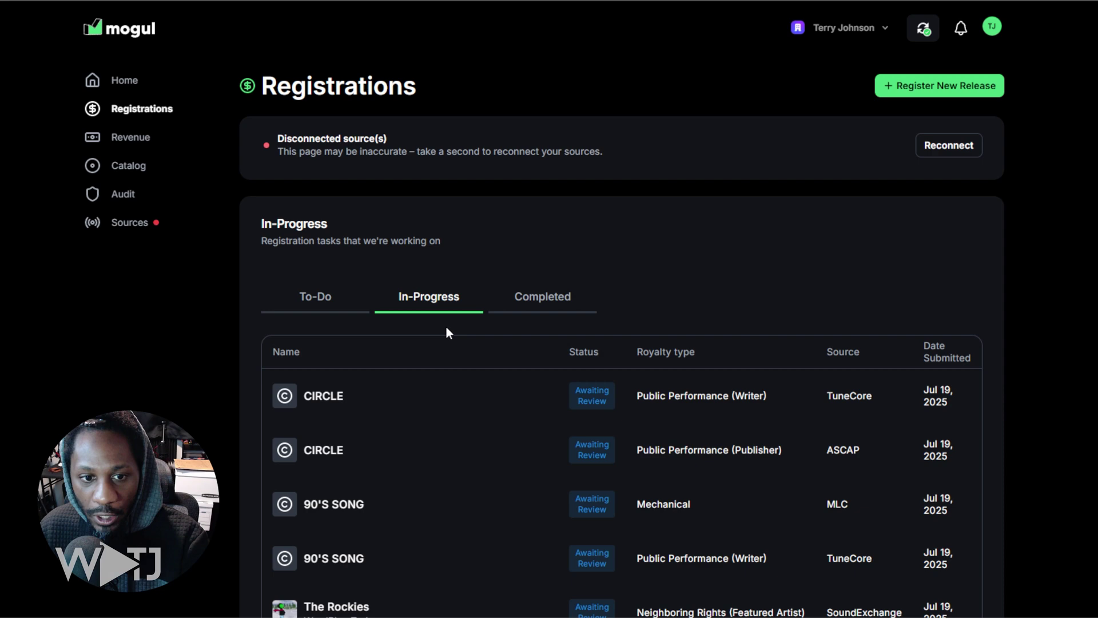
scroll(713, 253, "down", 4)
scroll(712, 253, "down", 5)
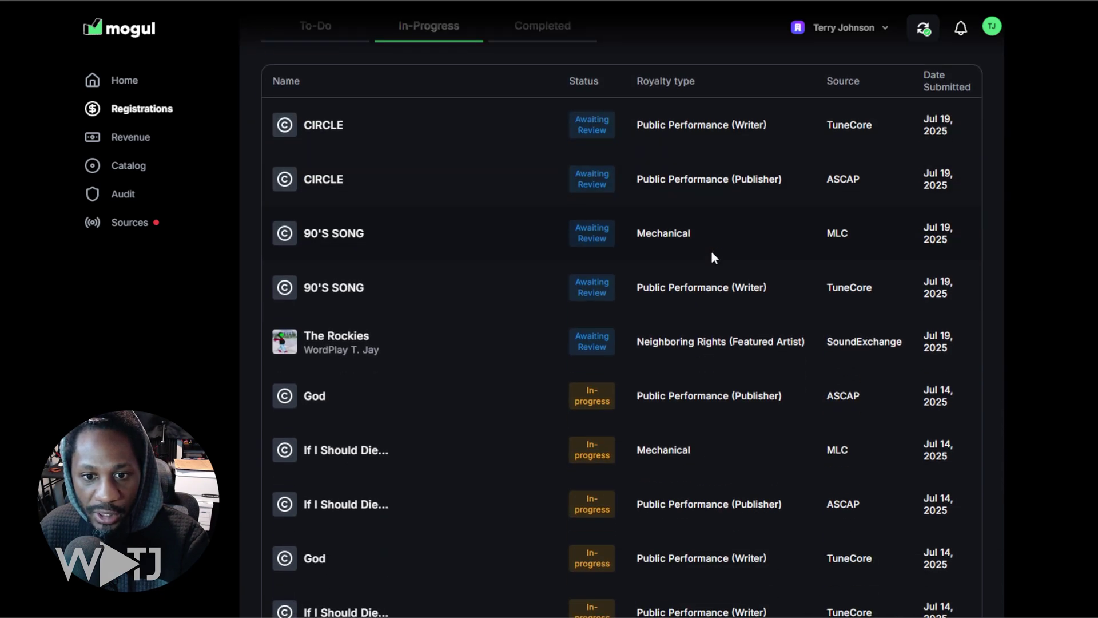
scroll(629, 283, "up", 9)
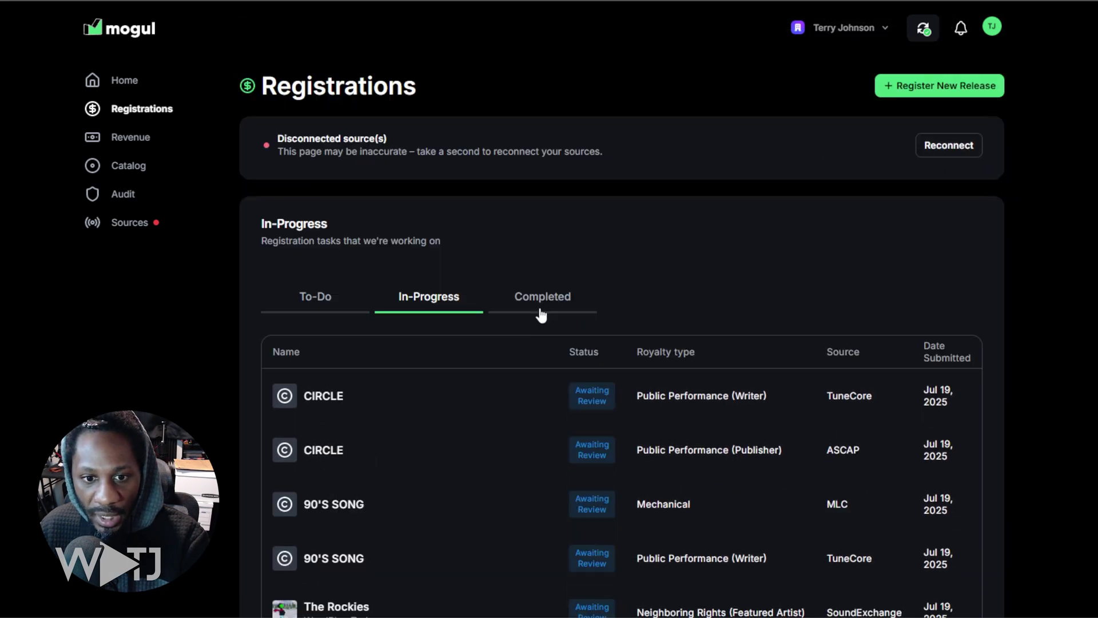
left_click(542, 311)
scroll(710, 313, "down", 3)
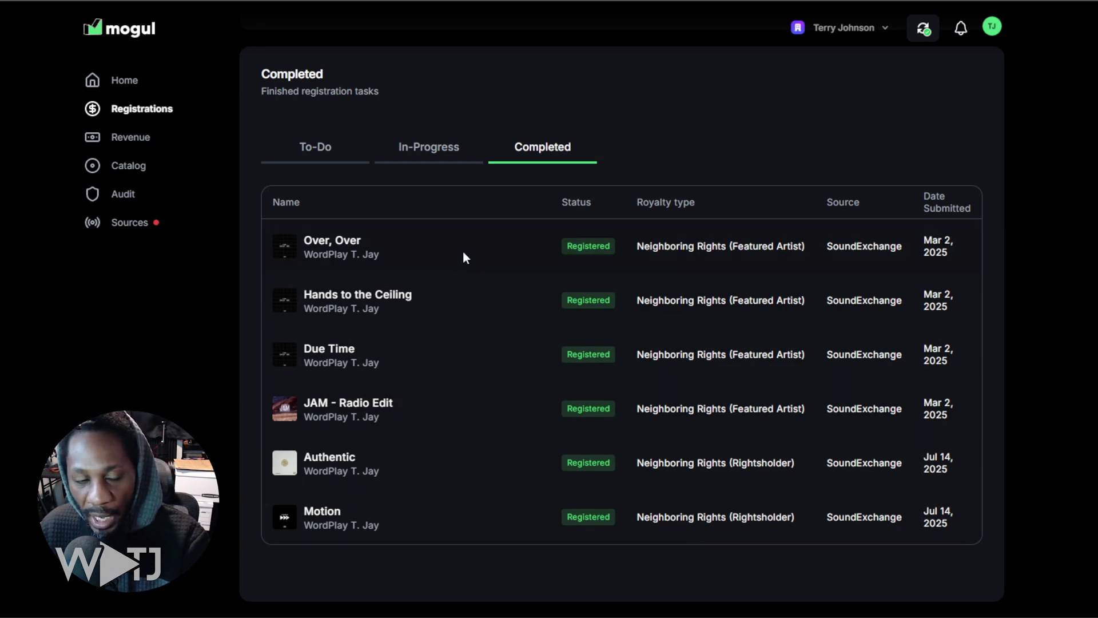
scroll(691, 154, "up", 3)
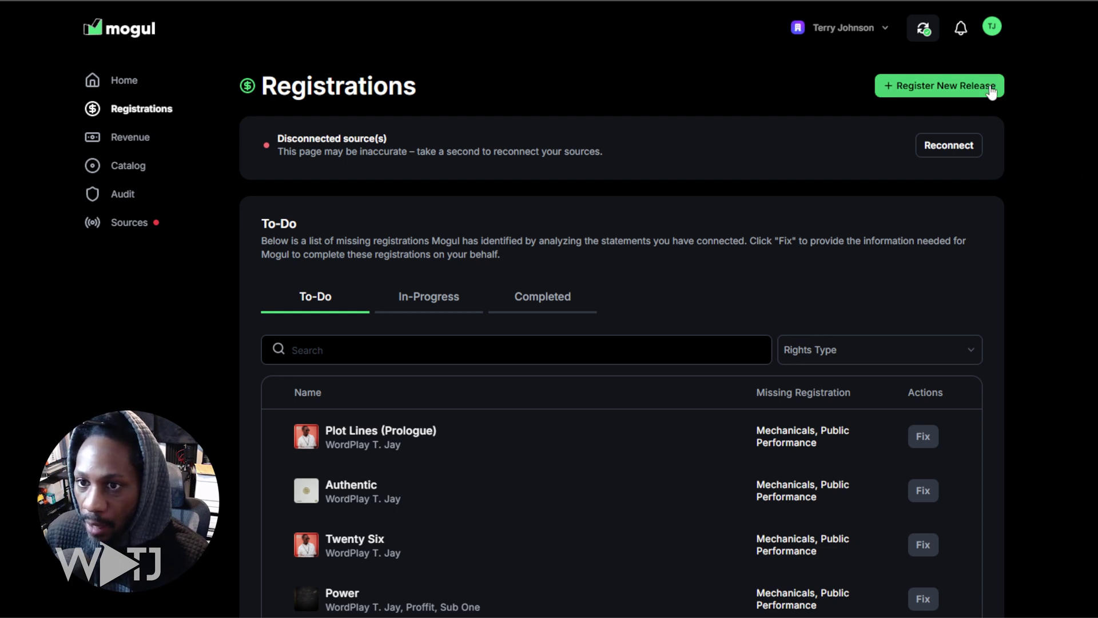
Start registering an already released track using the Spotify link copied for Pullin' up
left_click(945, 90)
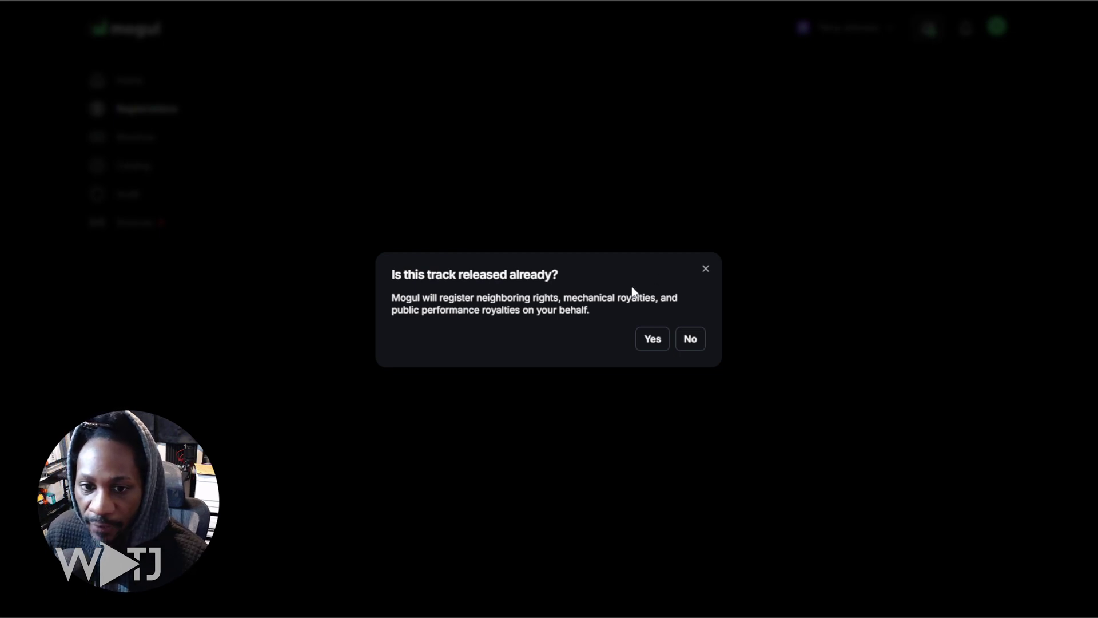
left_click(651, 339)
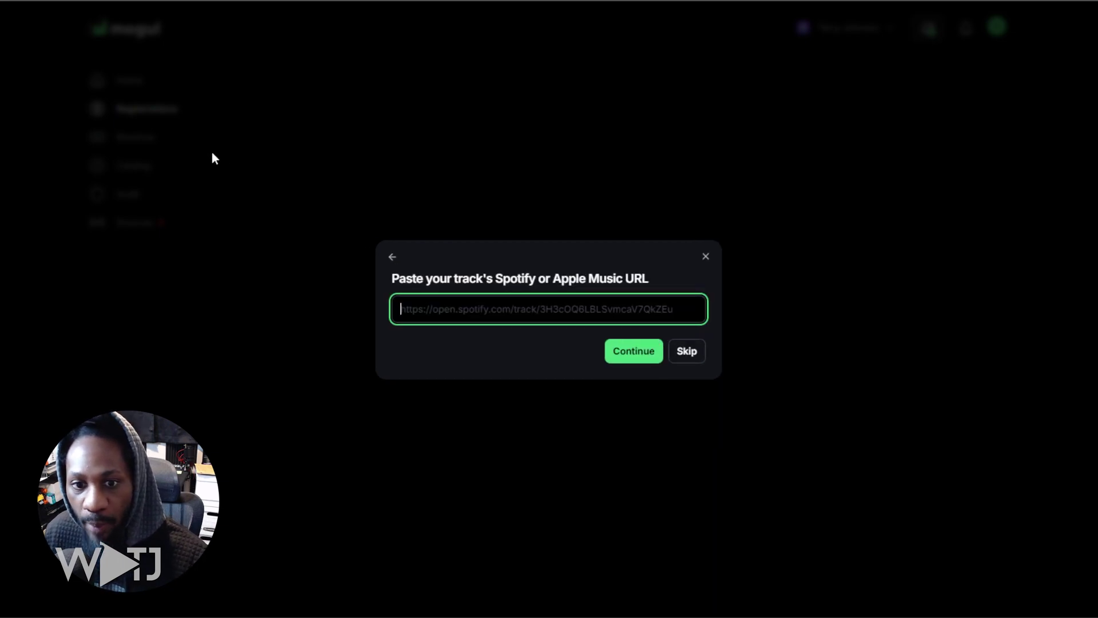
key("ctrl+t")
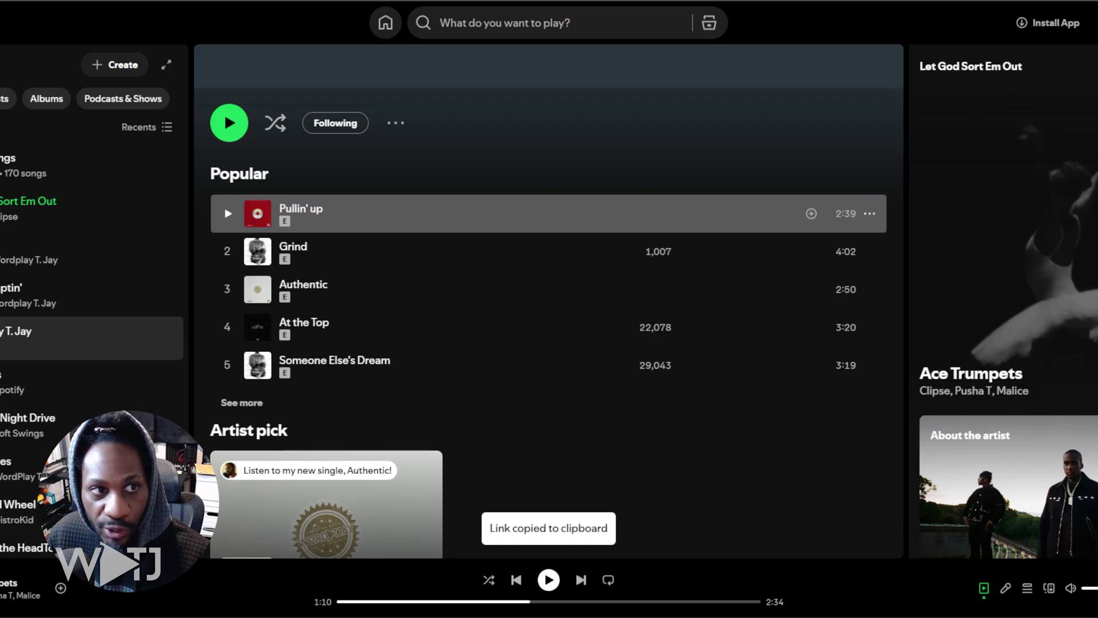
key("alt+Tab")
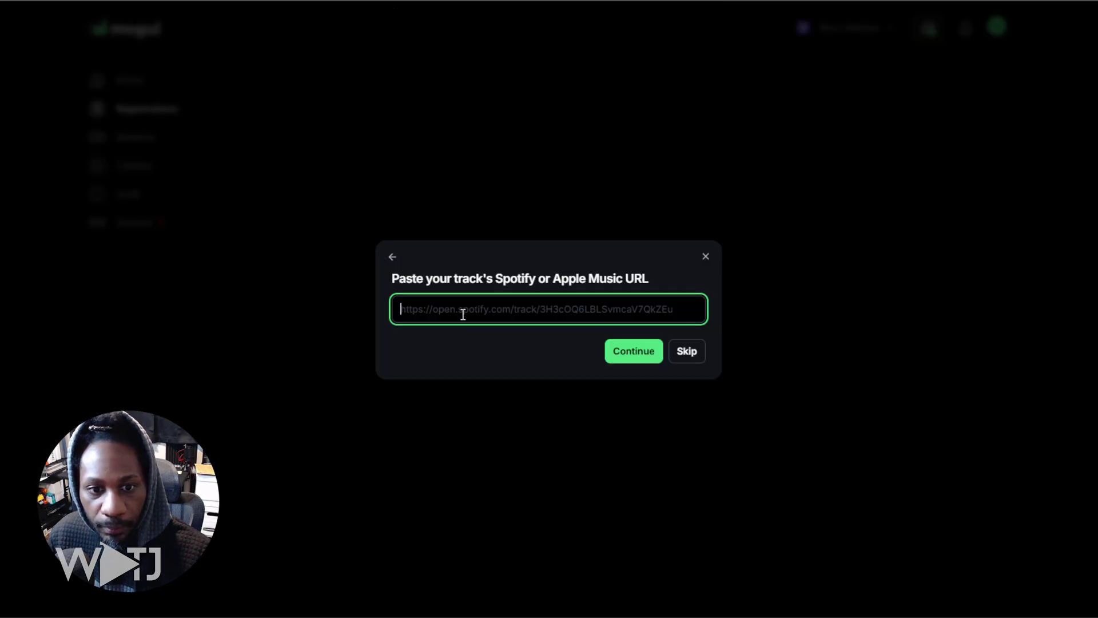
key("ctrl+v")
left_click(635, 351)
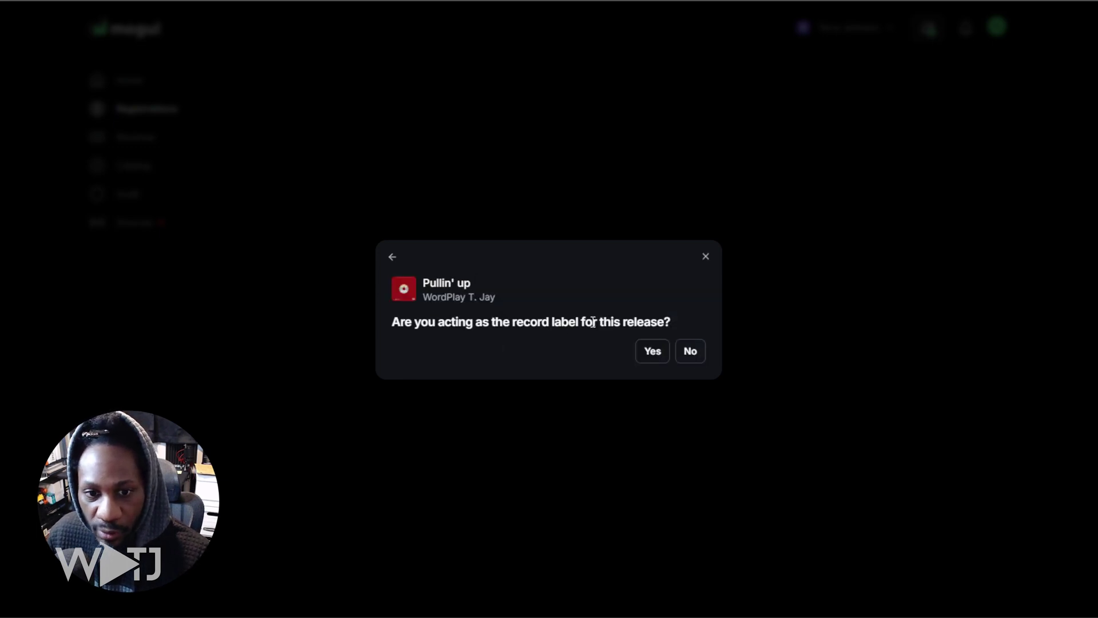
Declare acting as the record label for Pullin' up and set the owned master share to 100%
left_click(653, 359)
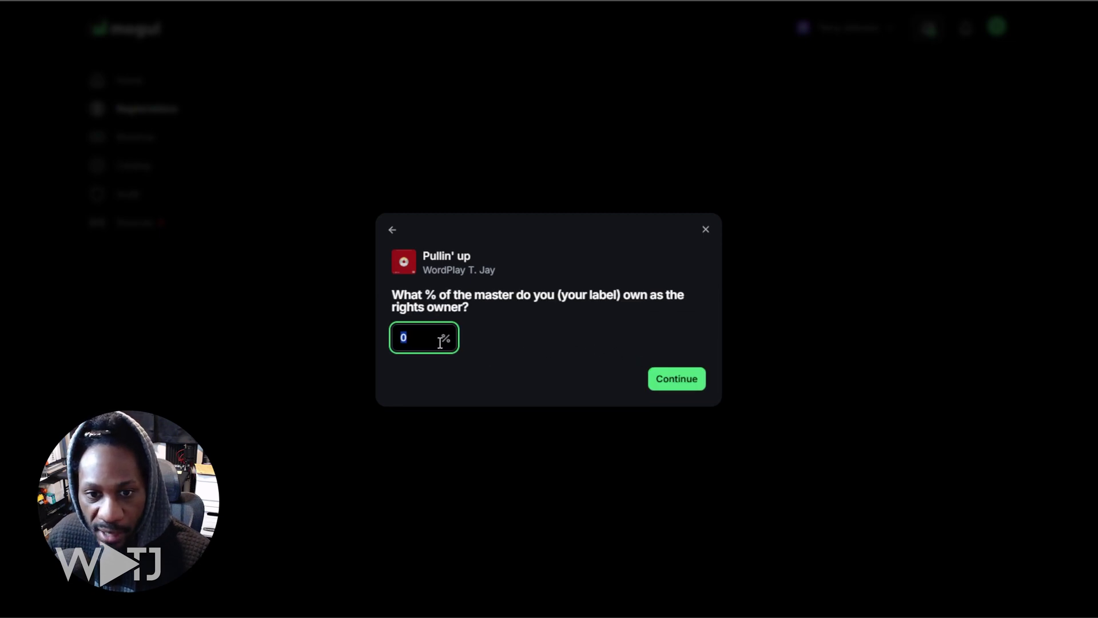
type("100")
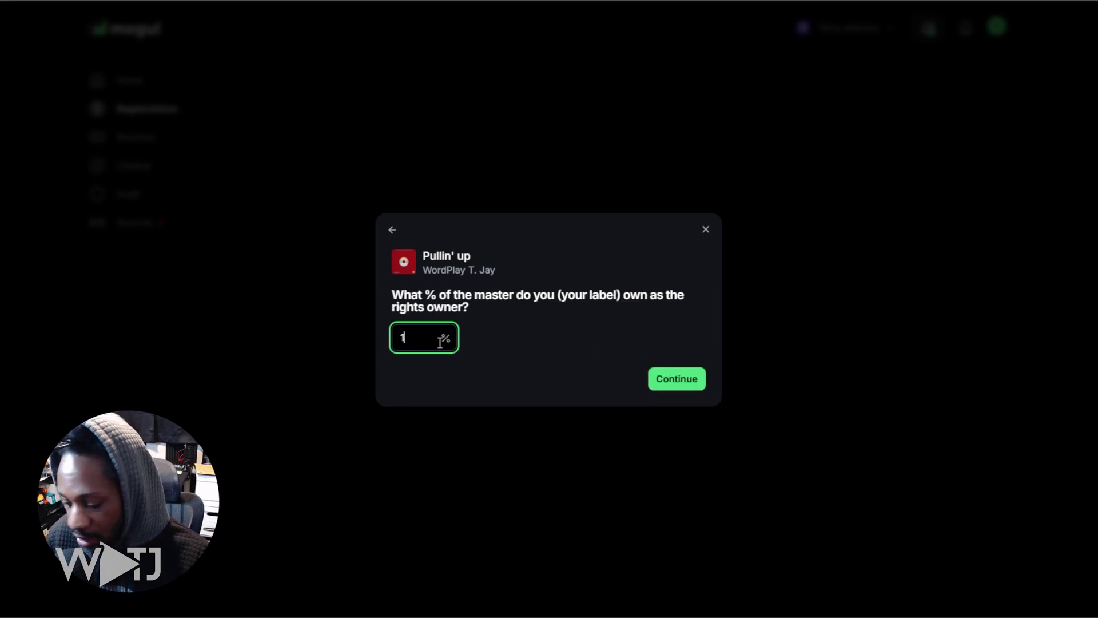
left_click(675, 377)
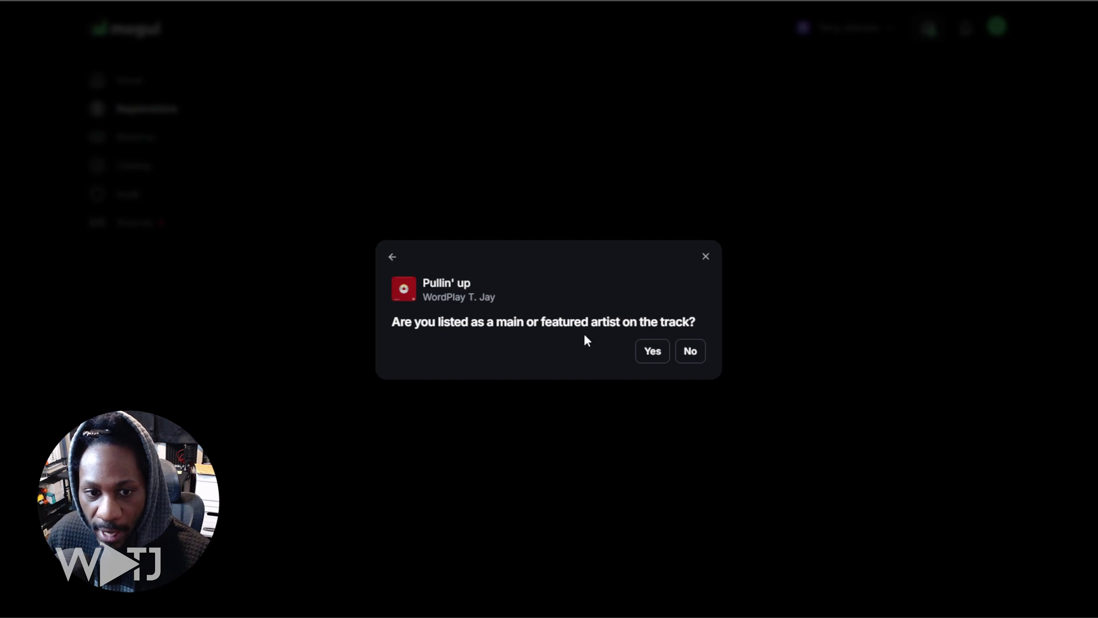
Confirm being a listed artist on Pullin' up, enter the artist name and set the owned artist share to 100%
left_click(655, 356)
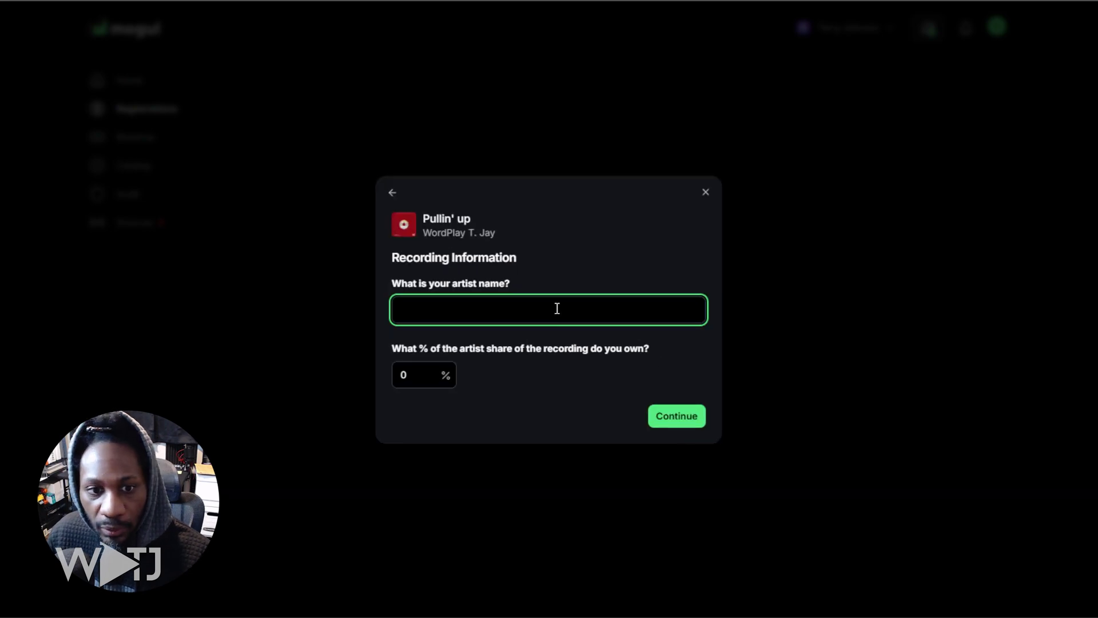
type("Word")
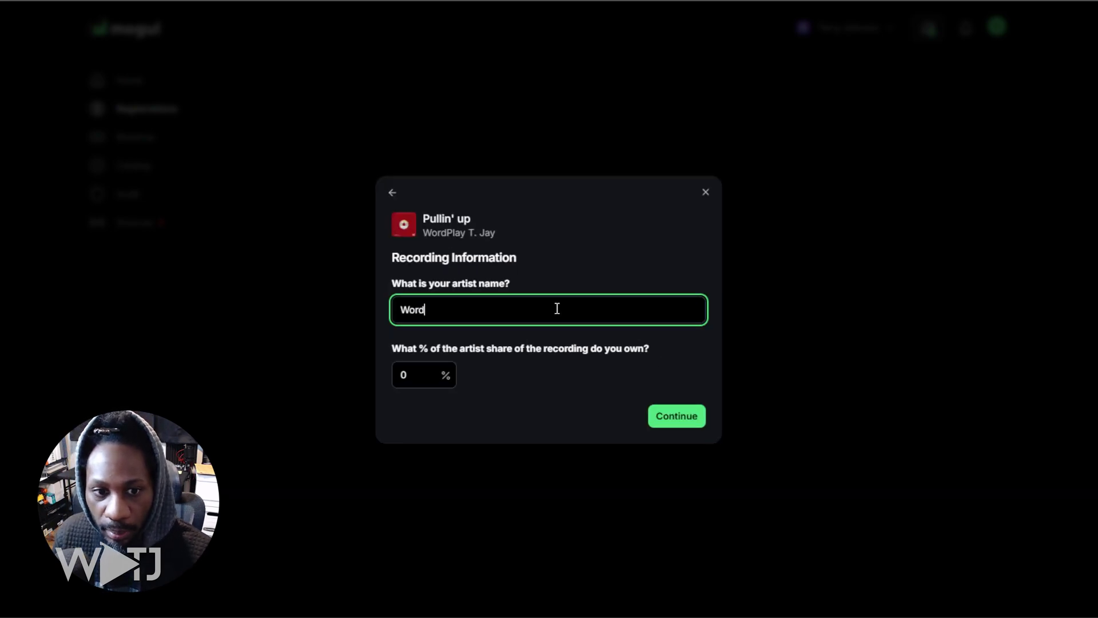
type("Play T. Jay")
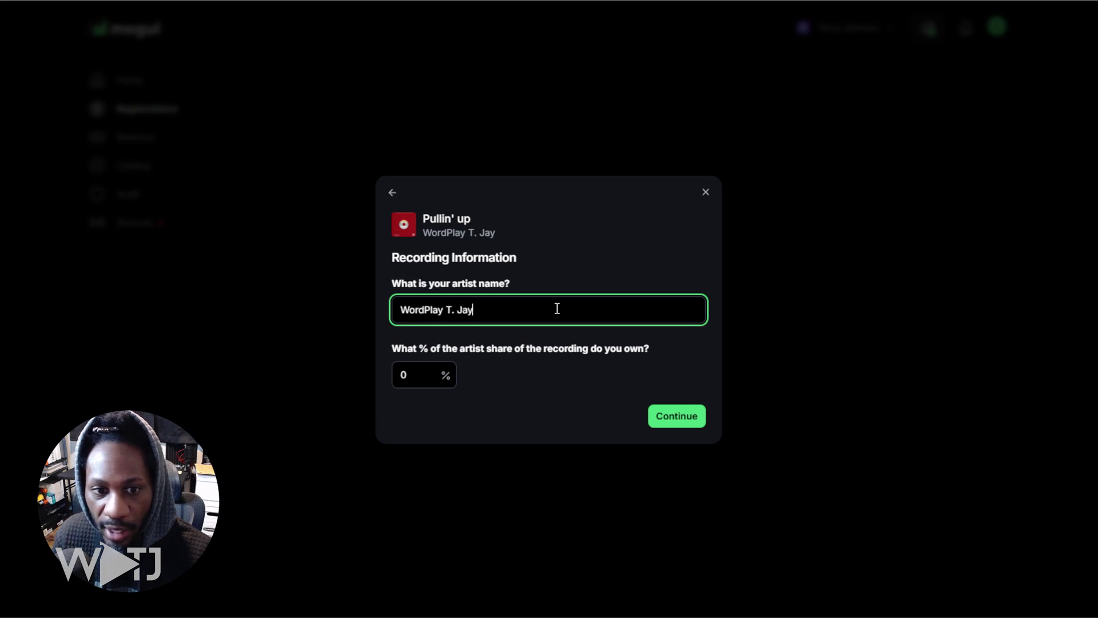
left_click(431, 370)
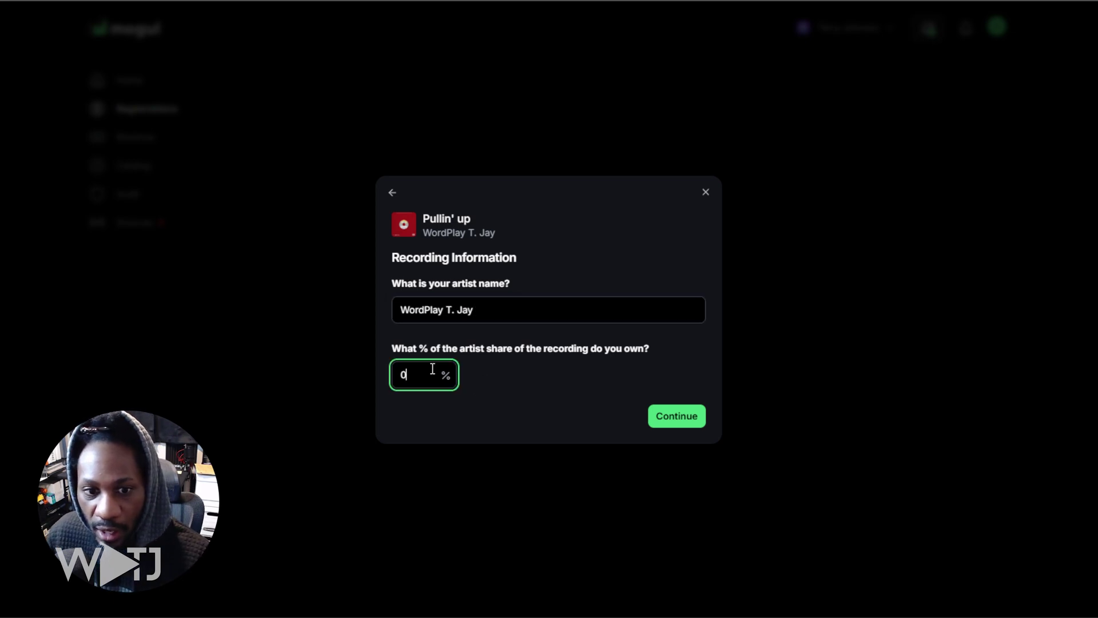
double_click(419, 376)
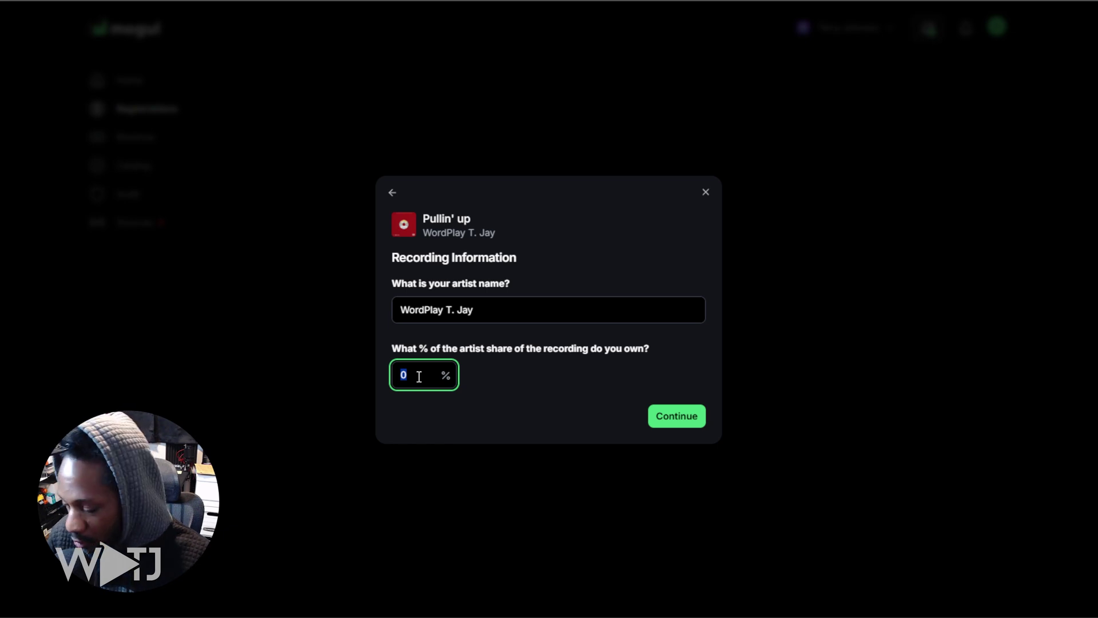
type("100")
left_click(677, 415)
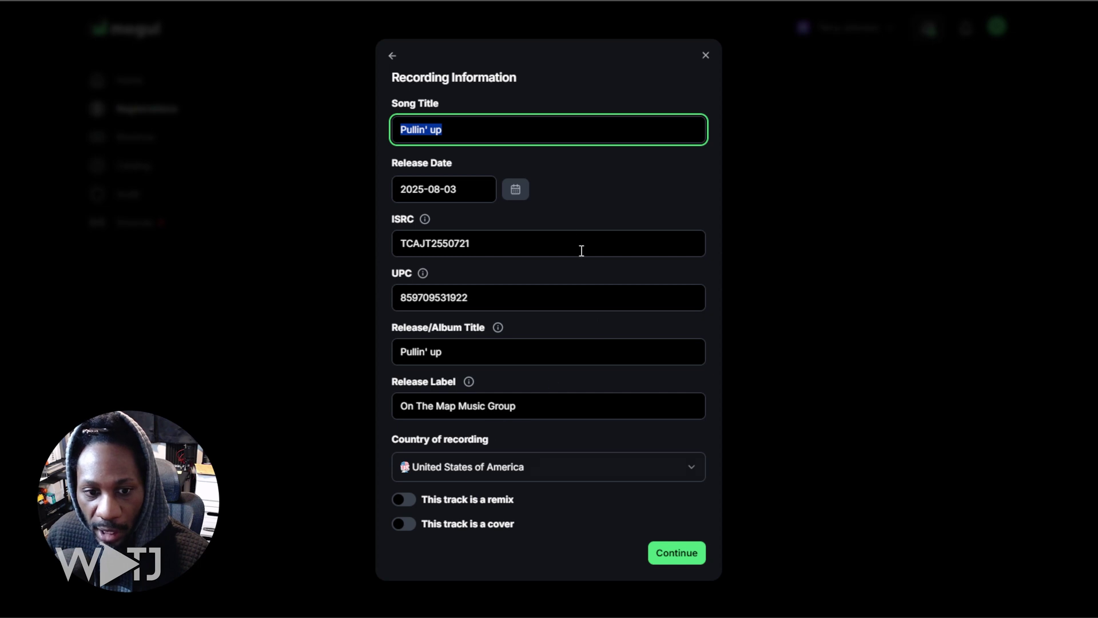
Accept the prefilled recording details and artists for Pullin' up, and declare a composition share with no publishing deal
left_click(678, 553)
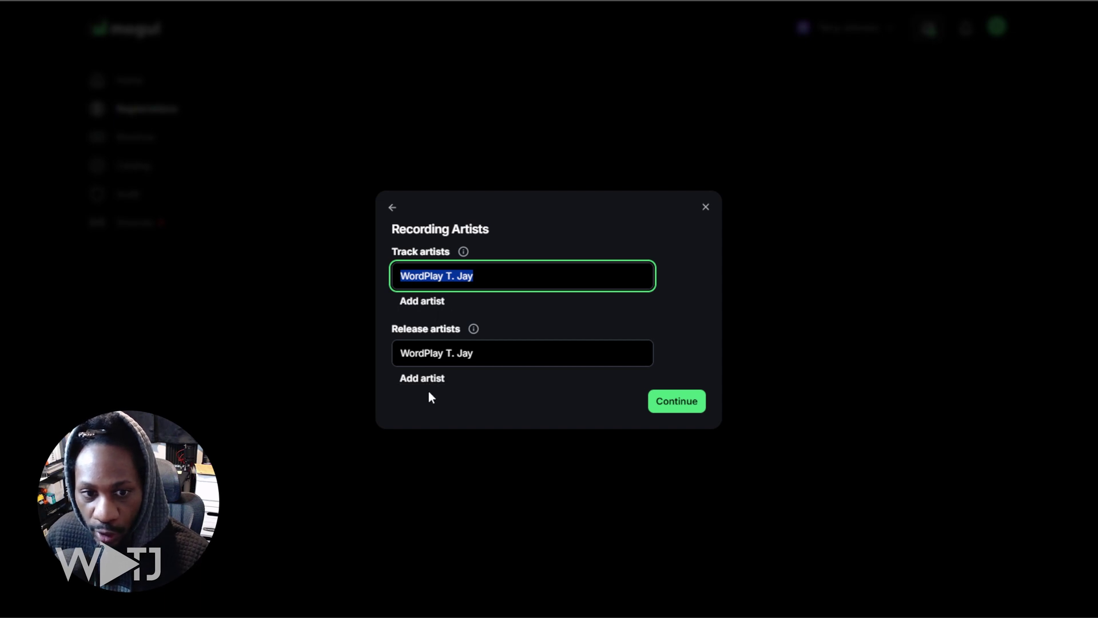
left_click(659, 408)
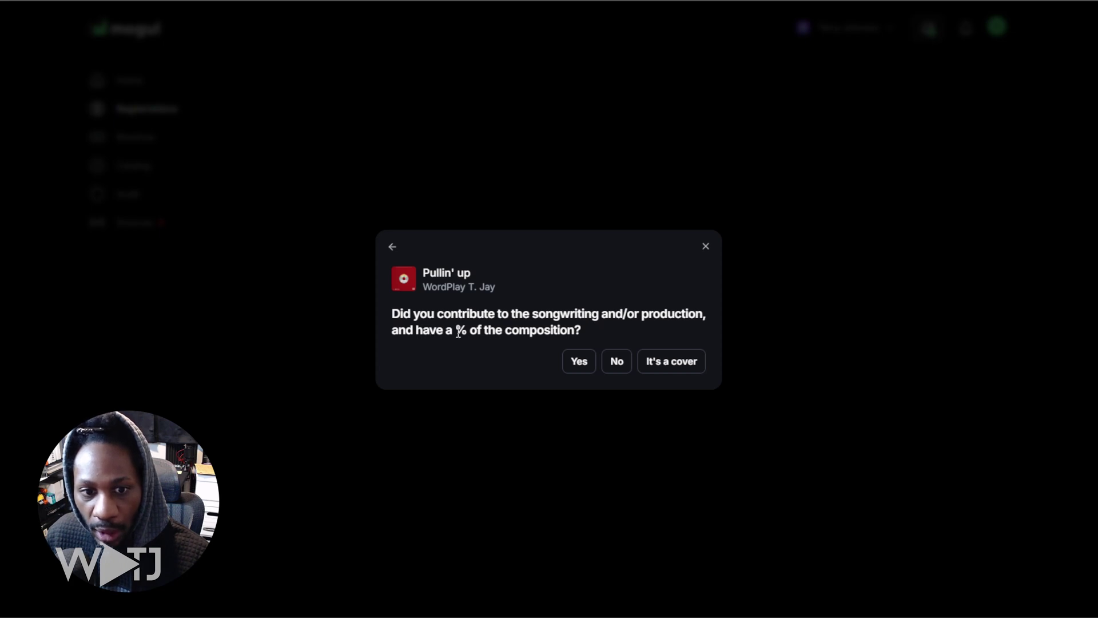
left_click(575, 368)
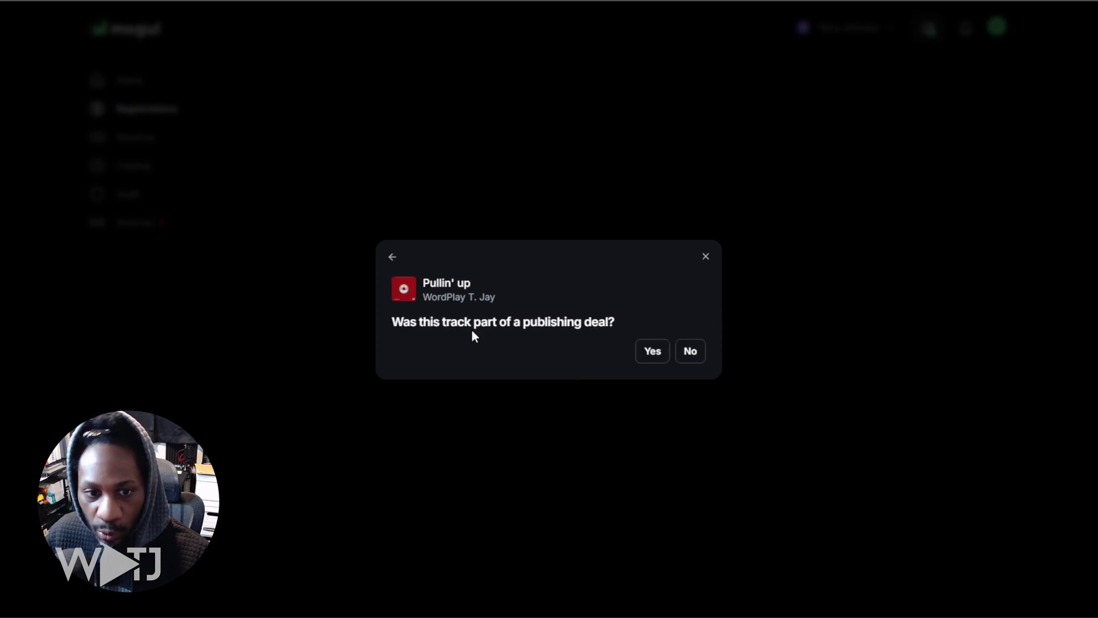
left_click(691, 356)
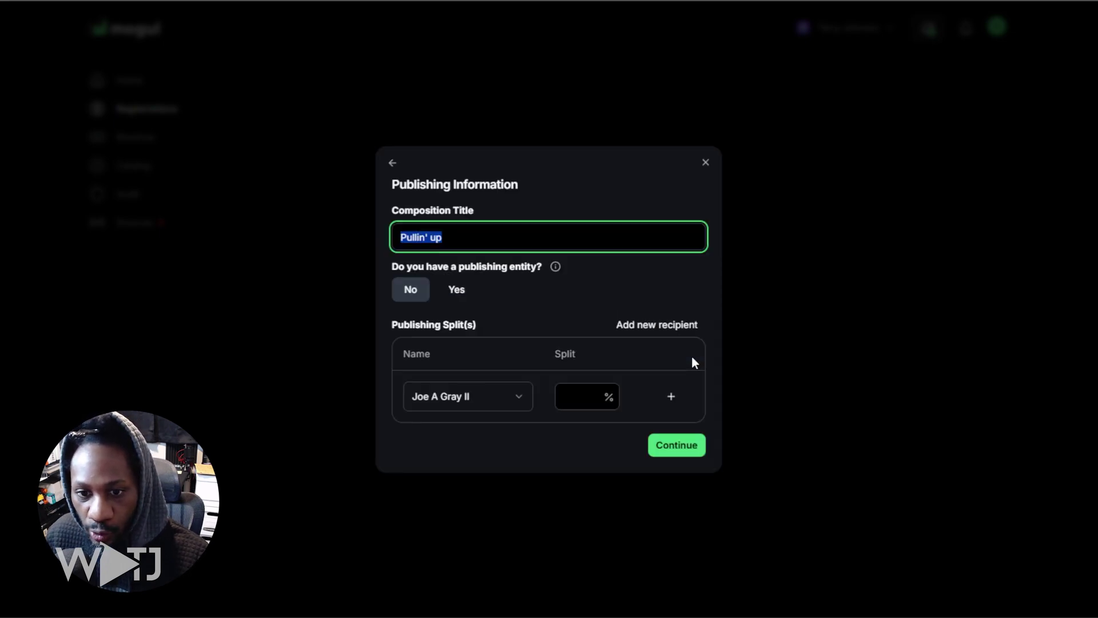
Set On The Map Entertainment as the publishing entity for Pullin' up and assign the account holder a 100% publishing split
left_click(461, 244)
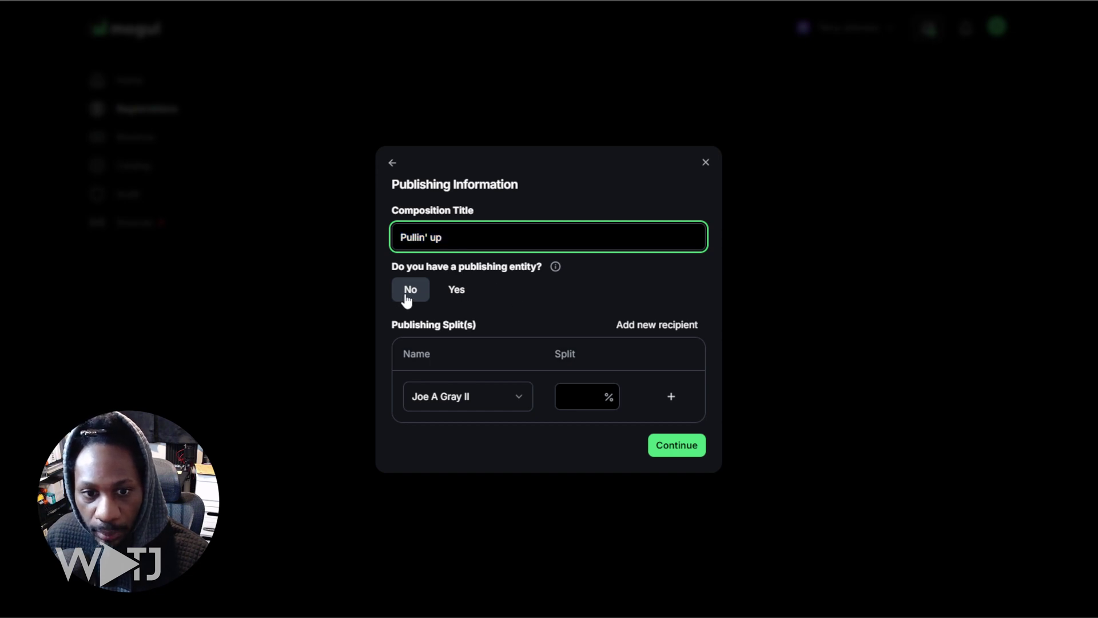
left_click(457, 290)
left_click(501, 313)
left_click(490, 352)
left_click(508, 433)
left_click(468, 497)
left_click(574, 431)
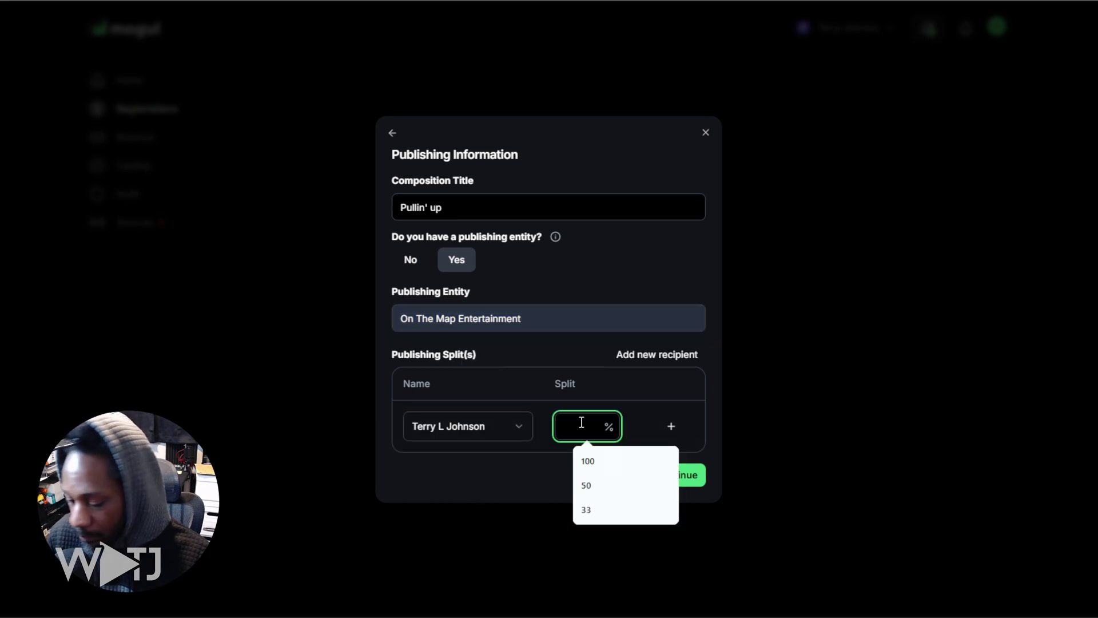
left_click(611, 461)
left_click(675, 480)
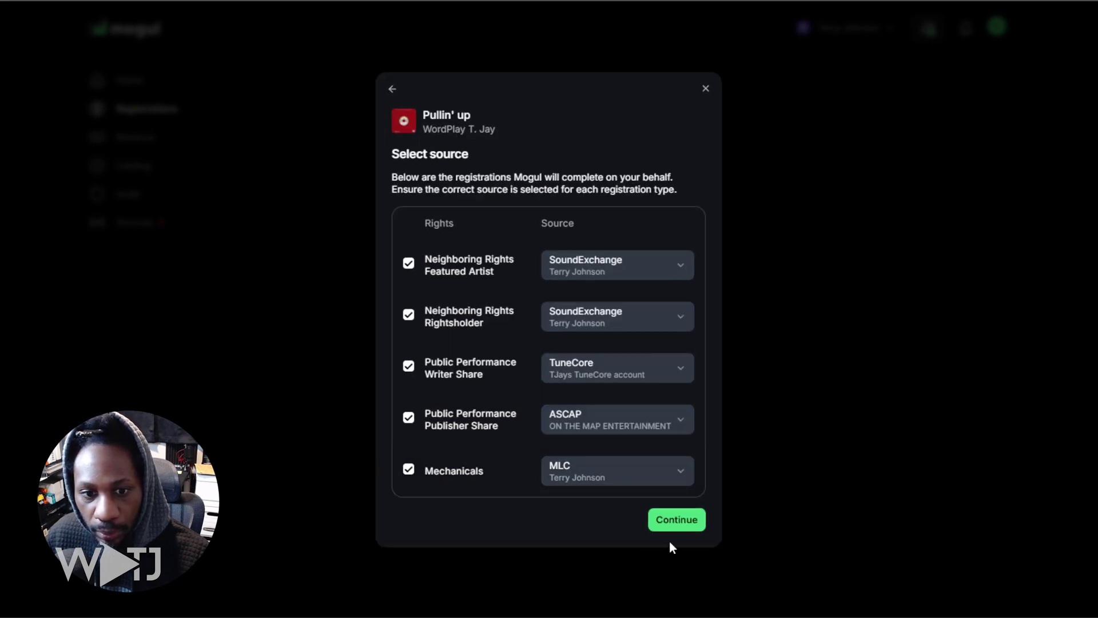
Submit the Pullin' up registrations with the preselected SoundExchange, TuneCore, ASCAP and MLC sources, and open a blank recording information form
left_click(688, 524)
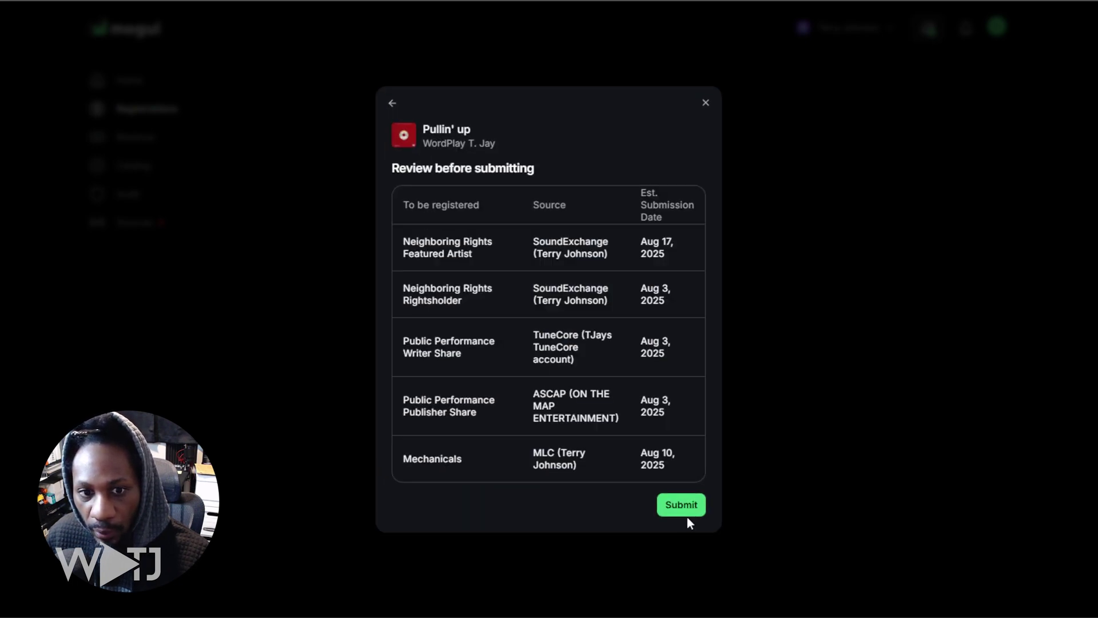
left_click(685, 506)
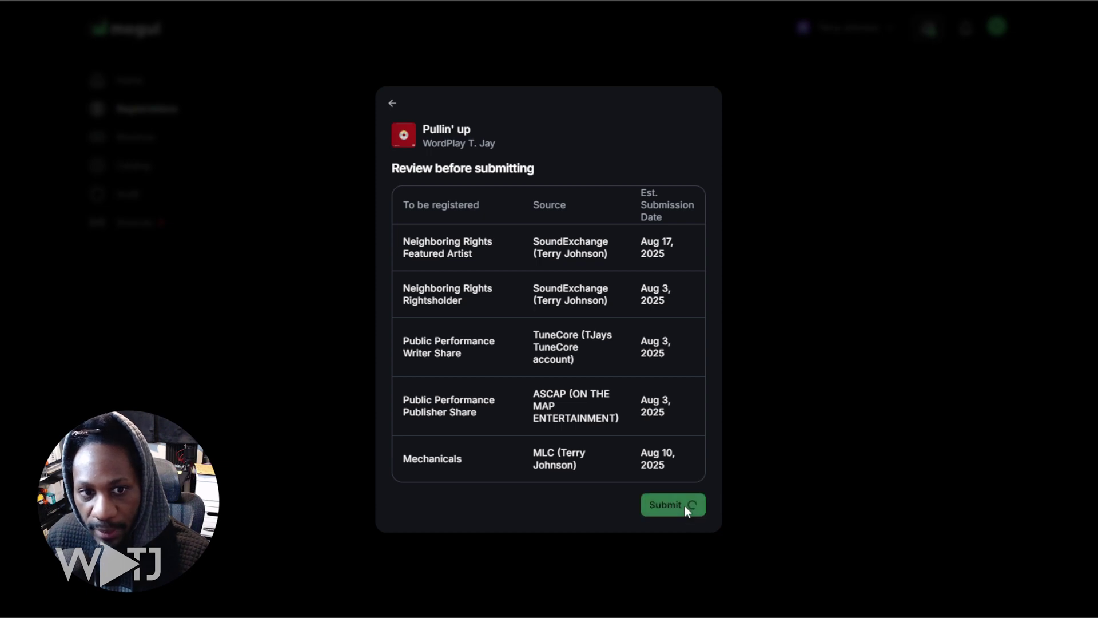
left_click(684, 355)
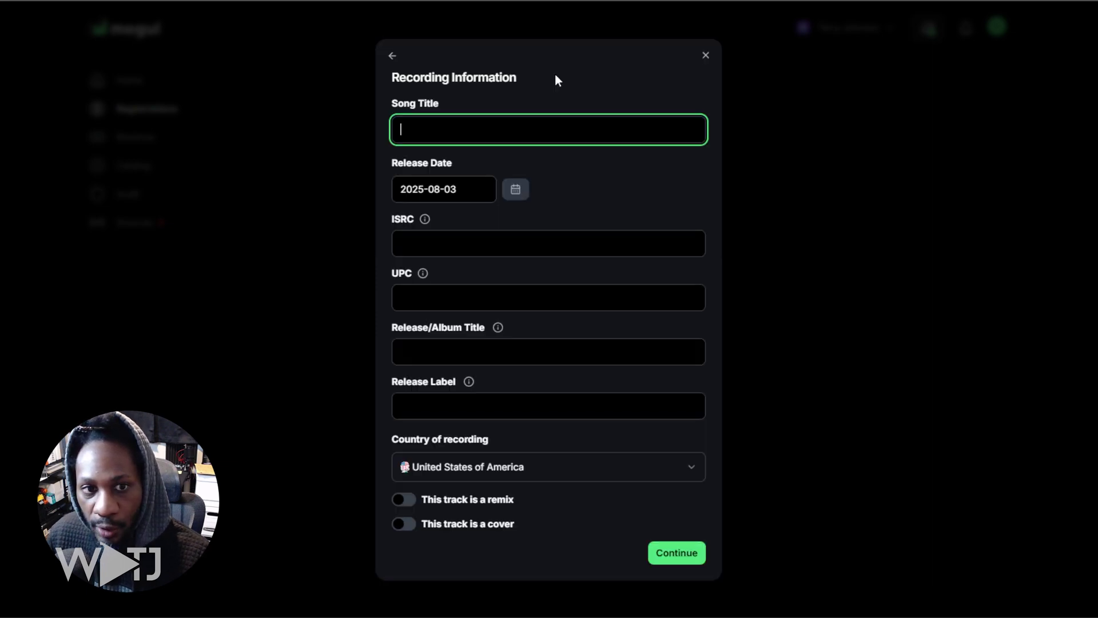